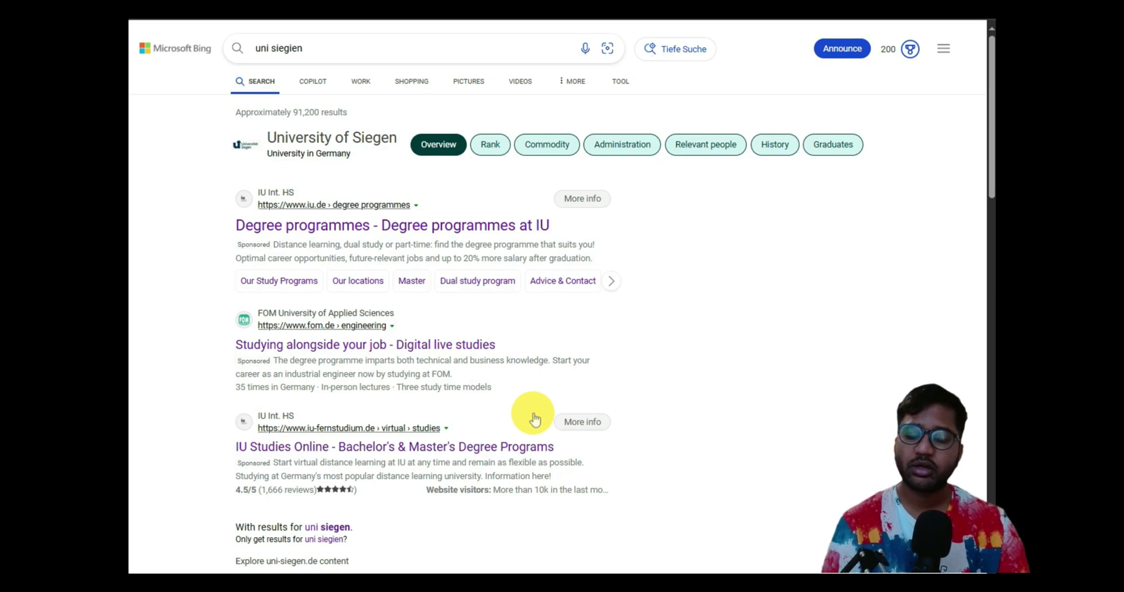
- Open the uni-siegen.de result from Bing and go to the university's Study section
scroll(713, 382, down, 7)
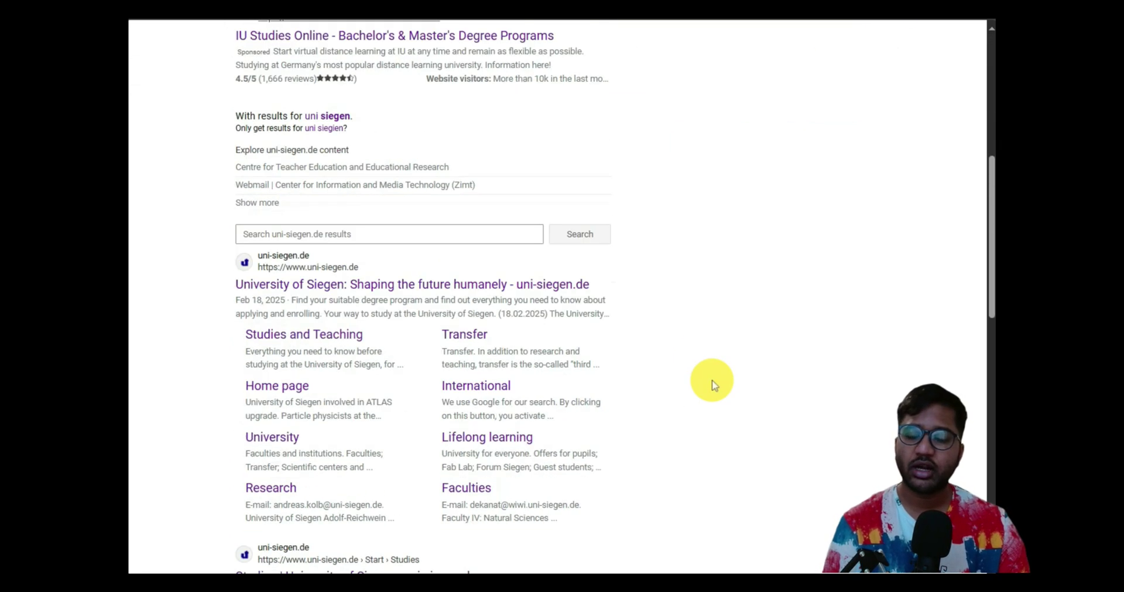
scroll(713, 384, up, 7)
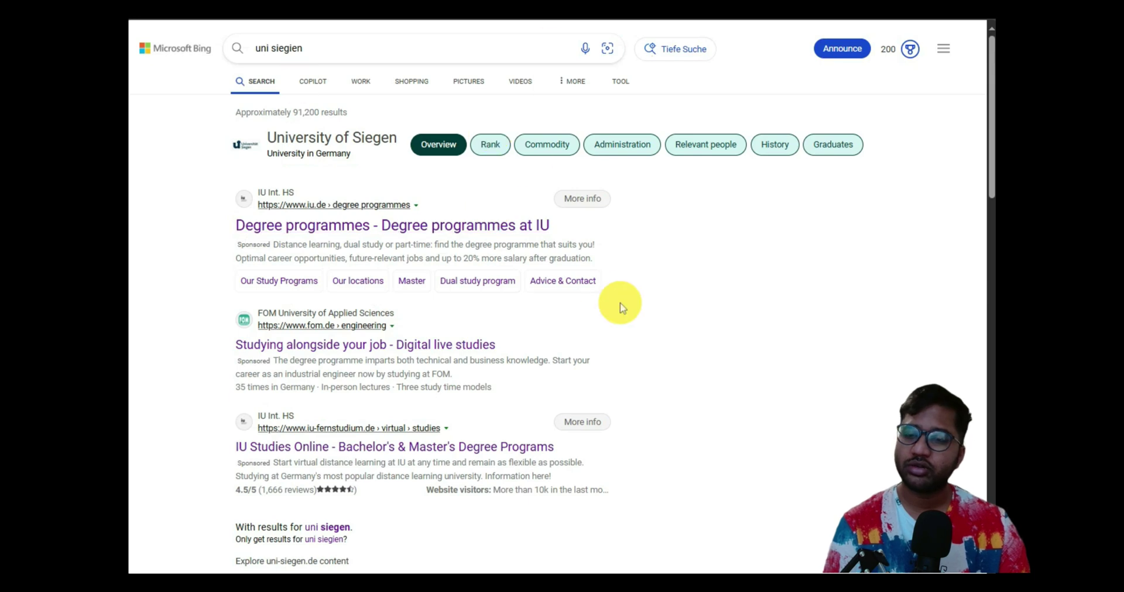
scroll(619, 303, down, 8)
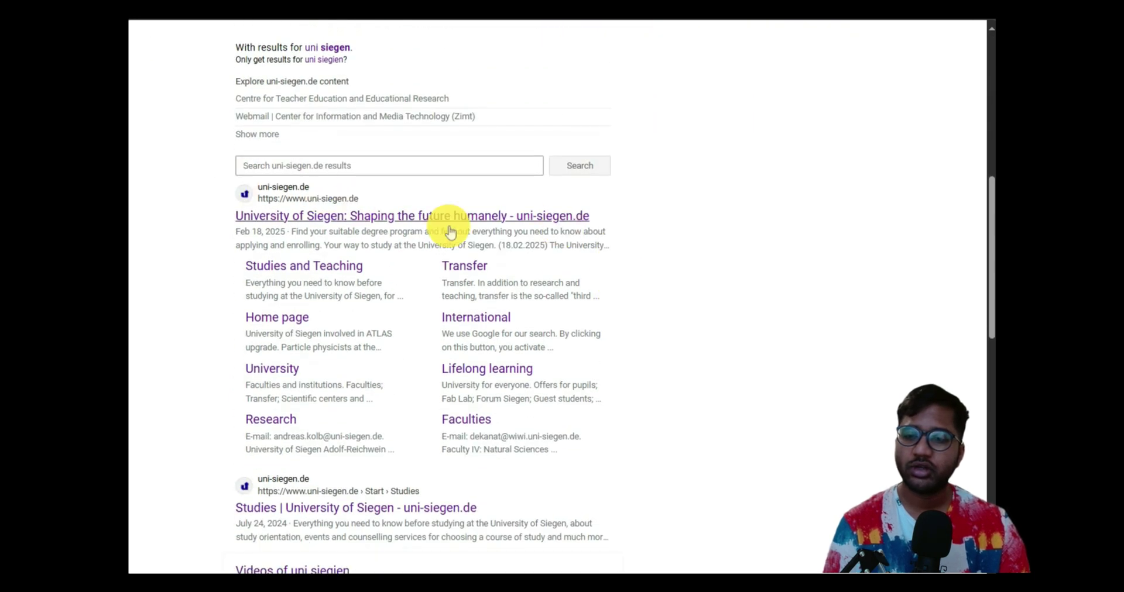
click(429, 219)
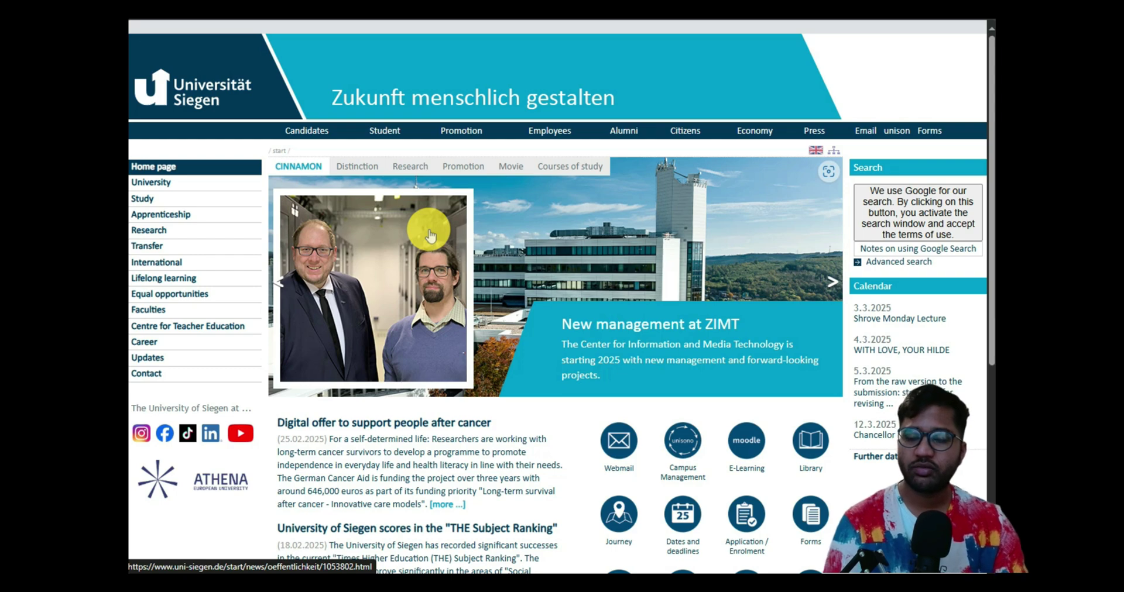
click(203, 199)
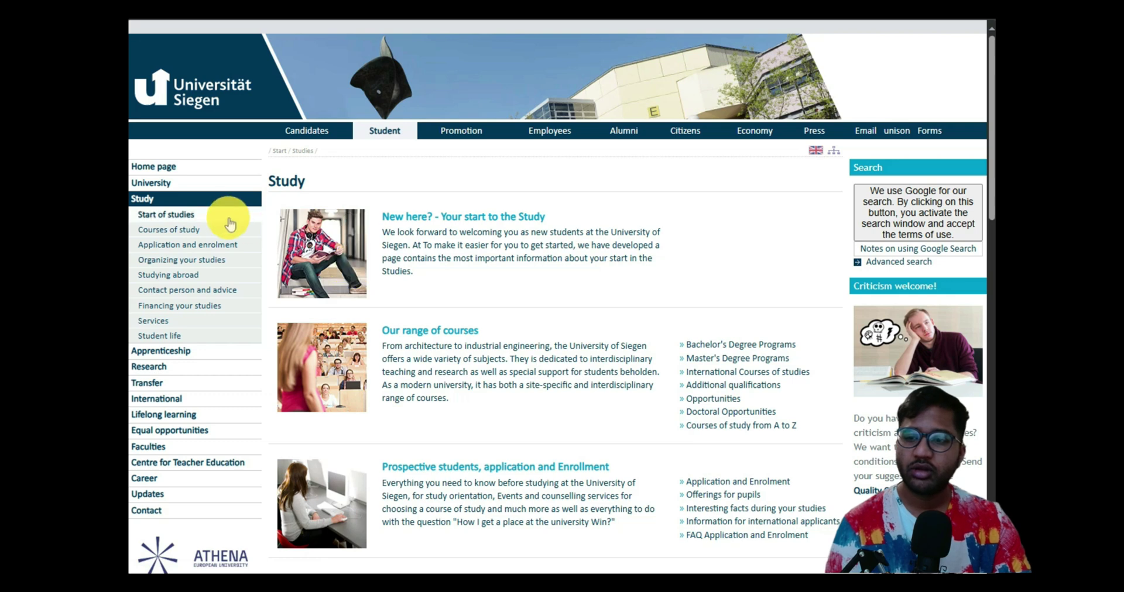
- Open Courses of study, then the Master's Degree Programs list, and browse the faculty listings
click(214, 230)
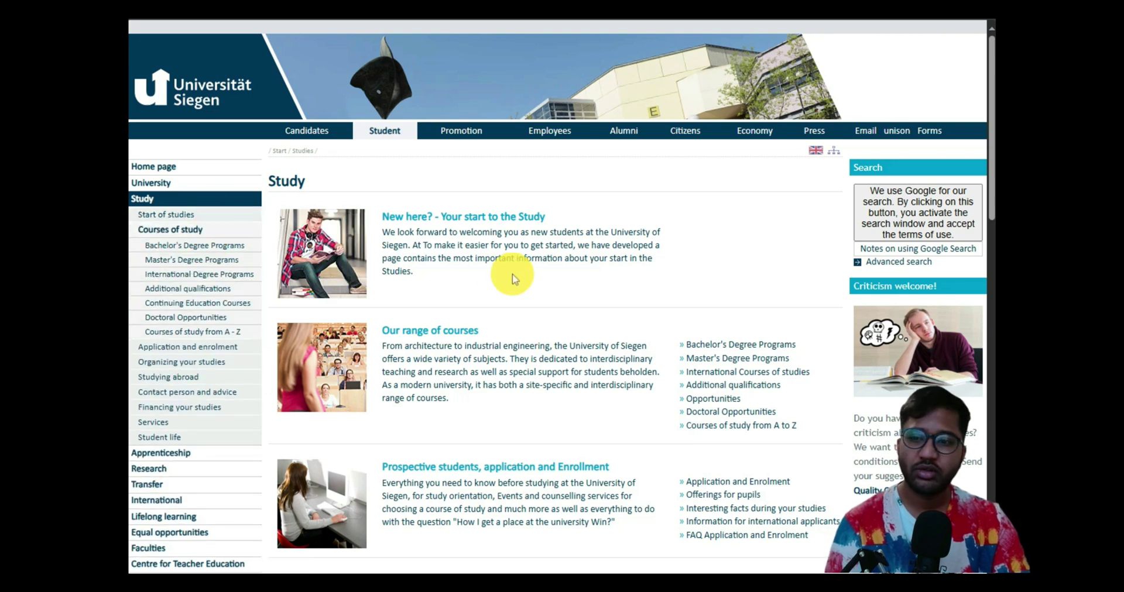
click(218, 263)
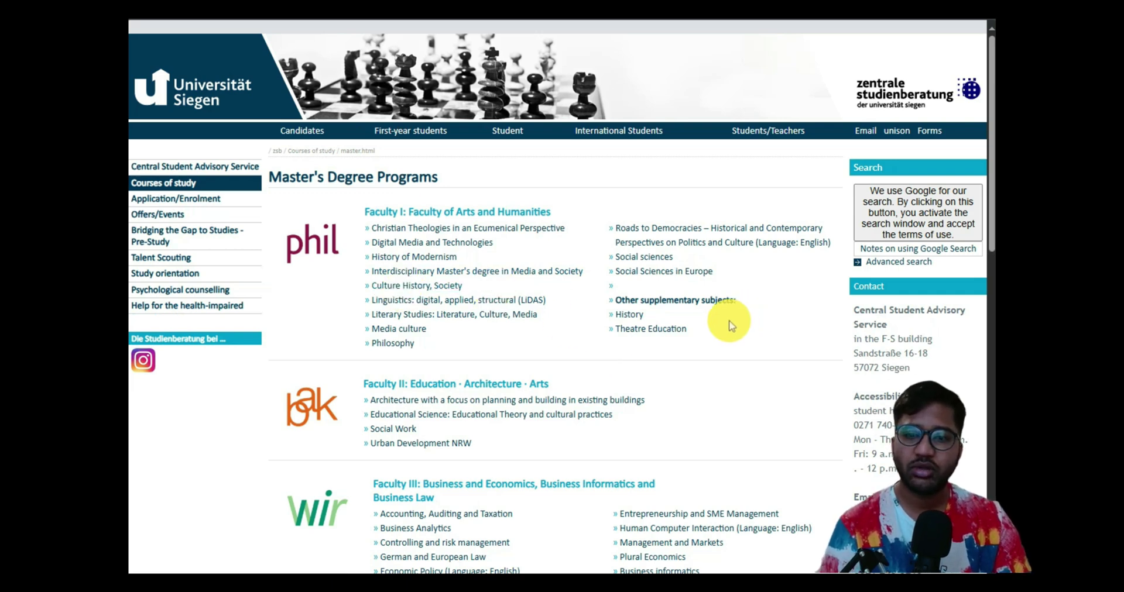
scroll(493, 390, down, 2)
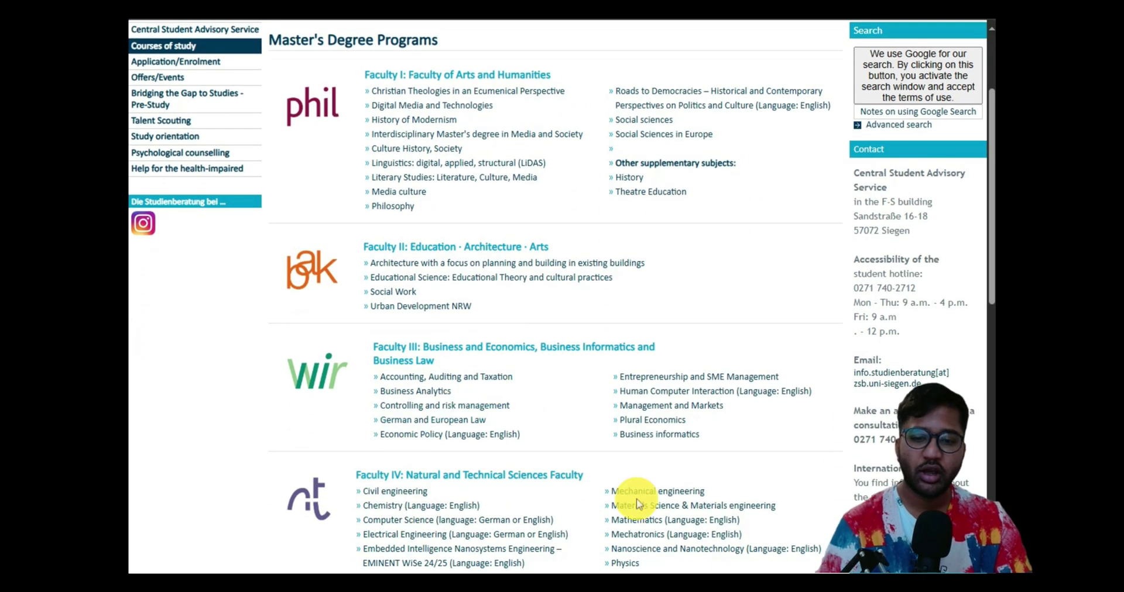
scroll(639, 492, down, 5)
scroll(627, 413, up, 1)
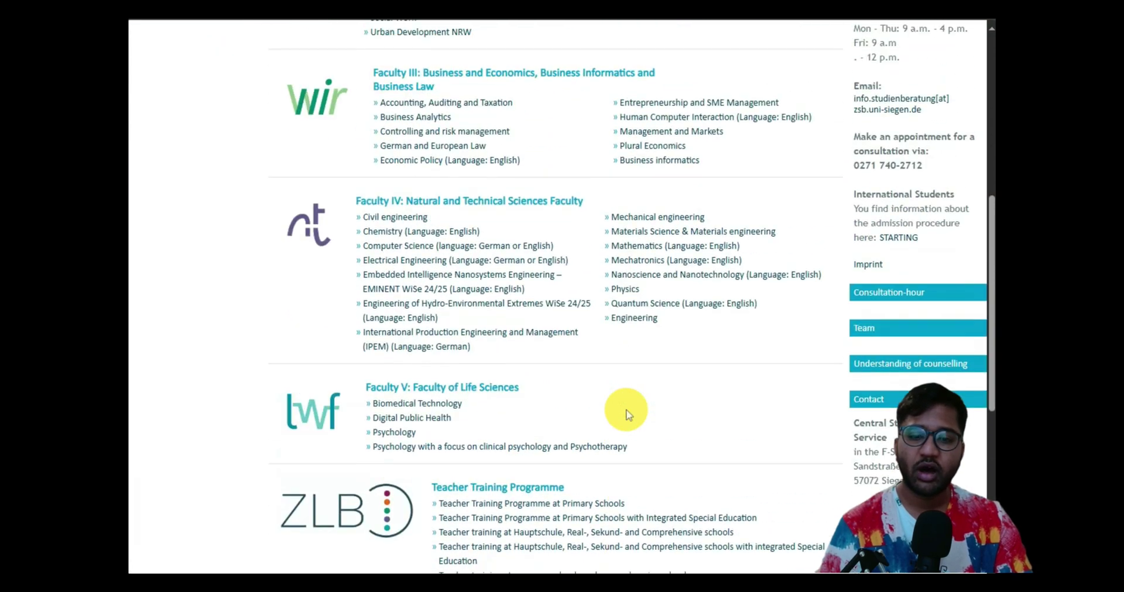
scroll(627, 413, up, 1)
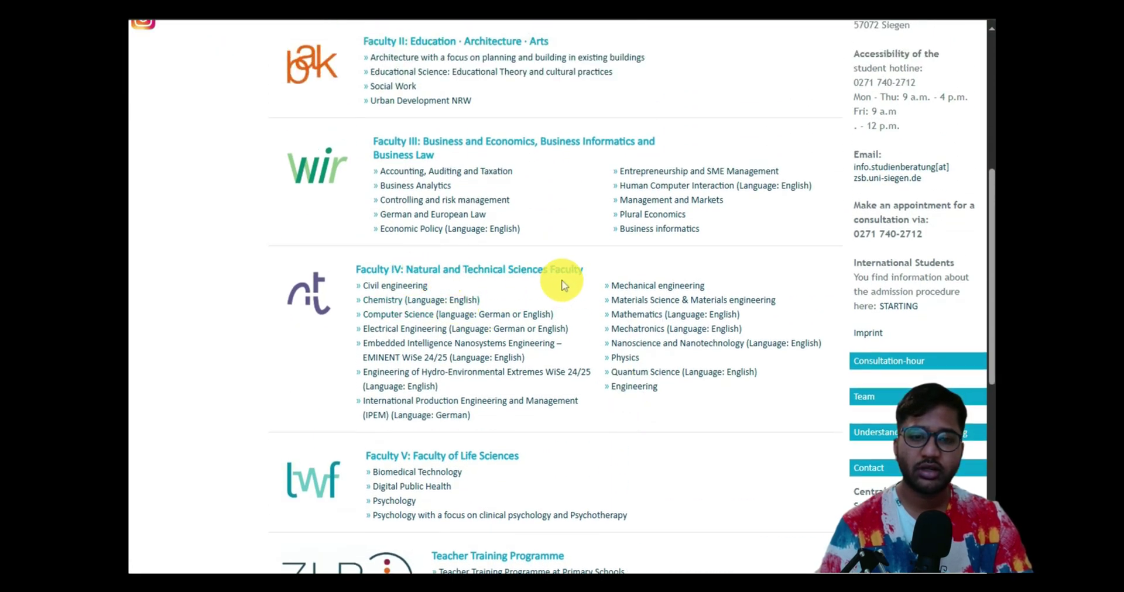
- Open the Electrical Engineering Master's page and review its study period, start and German language details
click(399, 333)
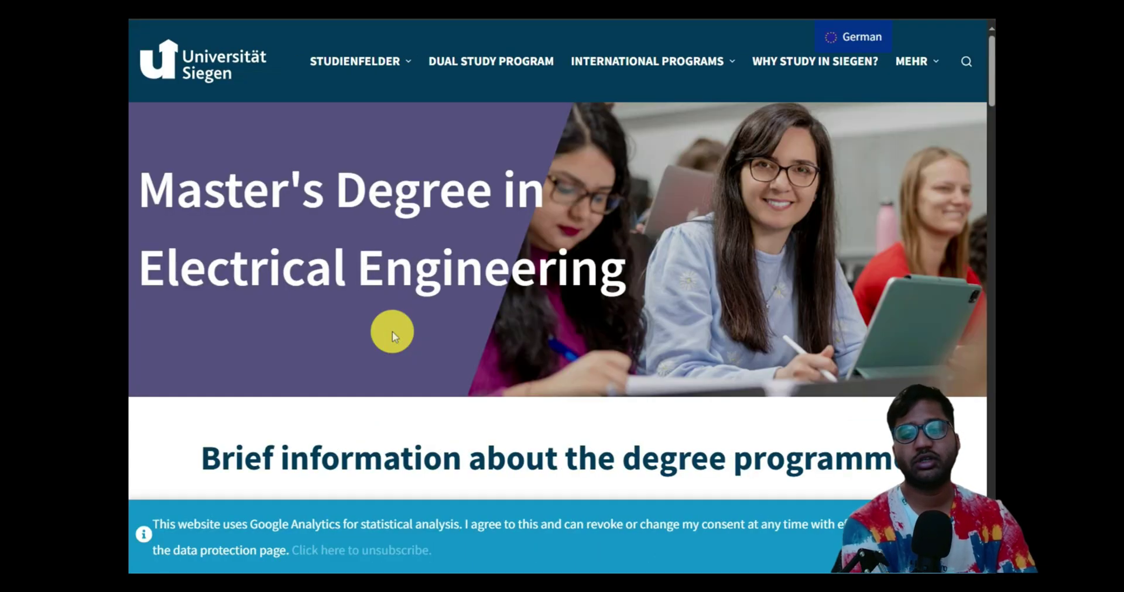
scroll(392, 331, down, 3)
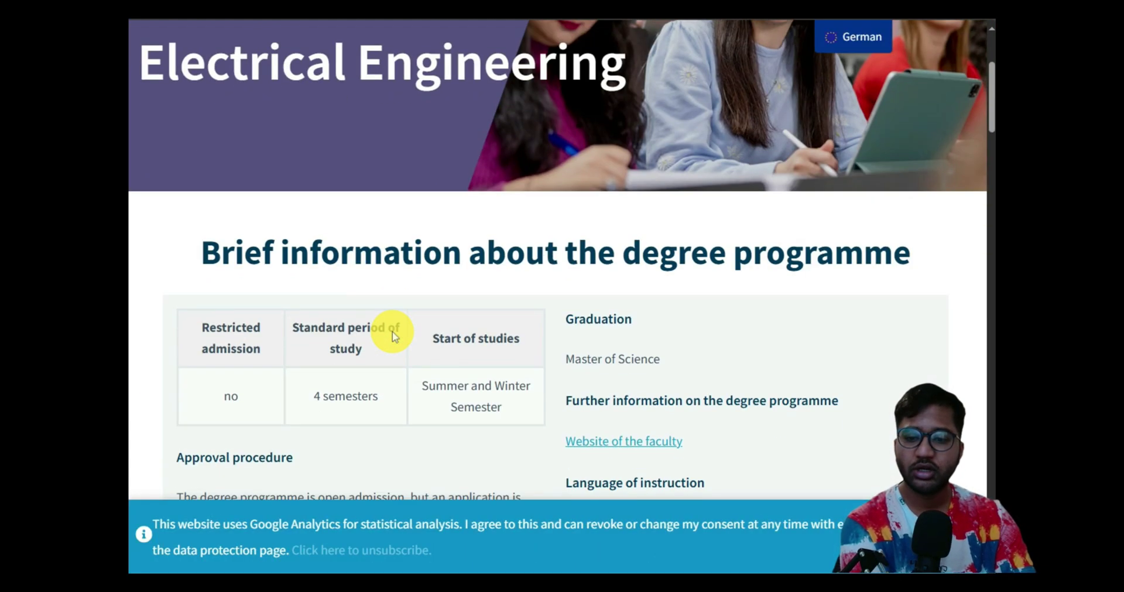
scroll(394, 331, down, 2)
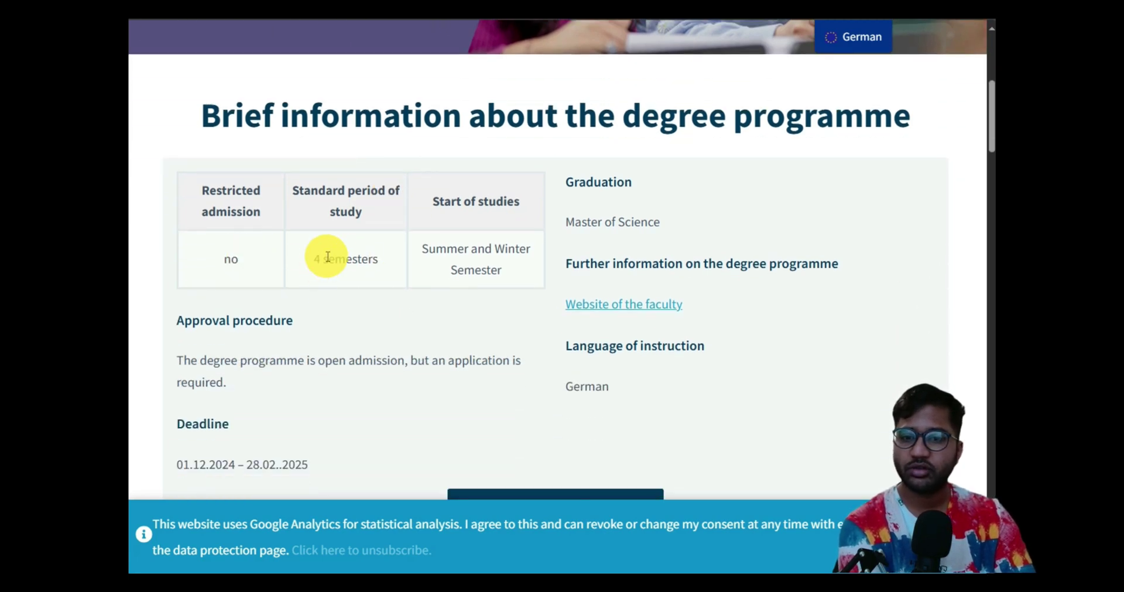
drag(326, 251, 533, 258)
click(533, 258)
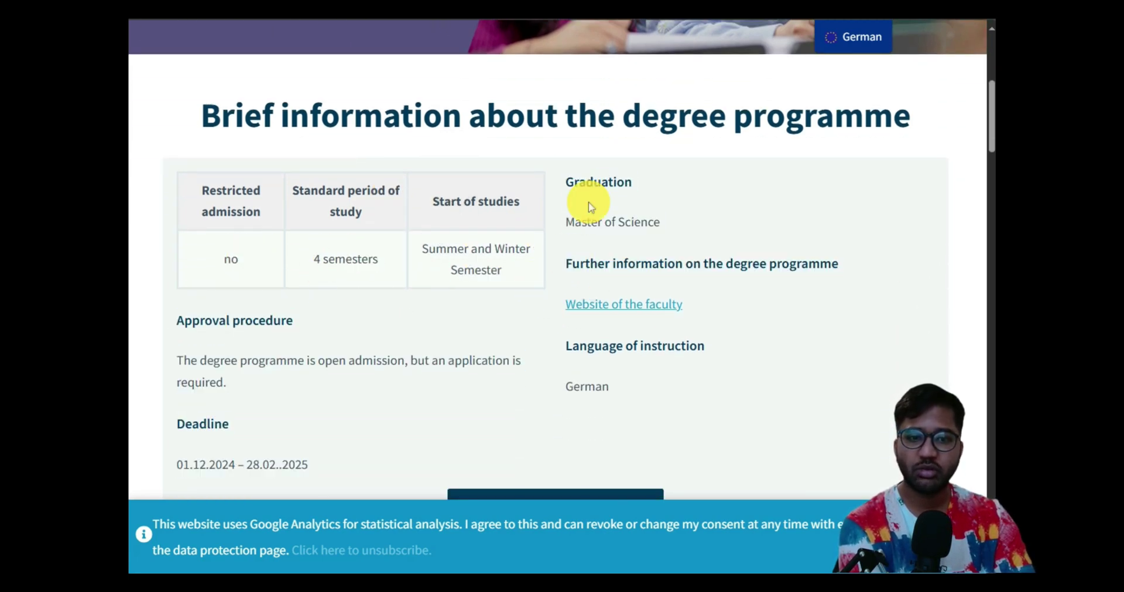
drag(572, 346, 632, 402)
click(633, 403)
- Review the three specialisations: Automation, Communications, and Electronics Design and Technology
scroll(283, 376, down, 2)
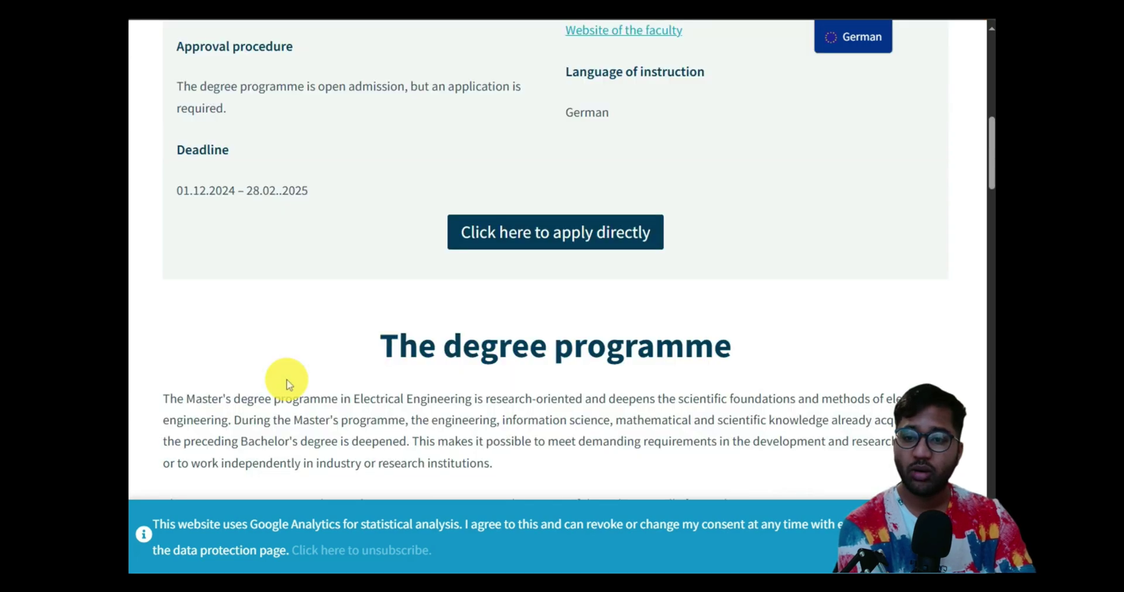
scroll(286, 383, down, 3)
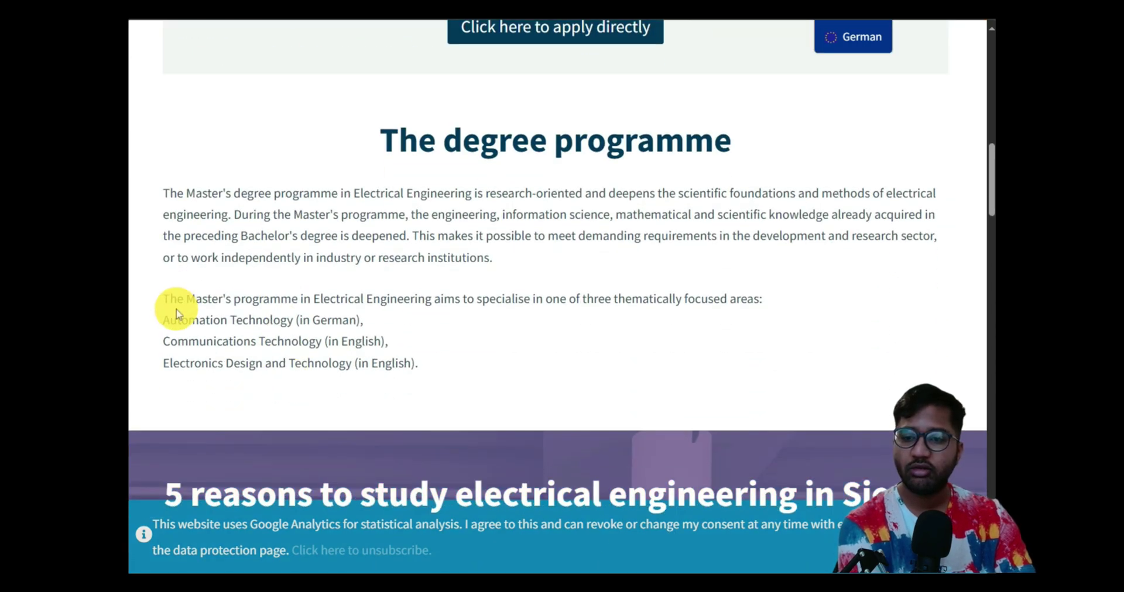
drag(164, 299, 447, 396)
click(429, 394)
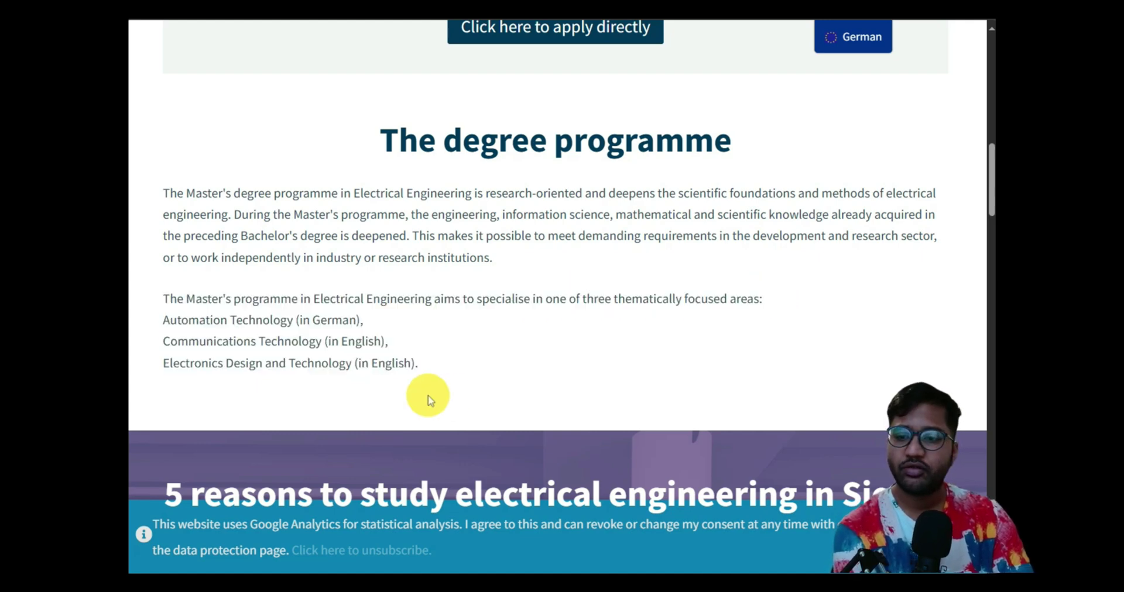
drag(159, 320, 370, 332)
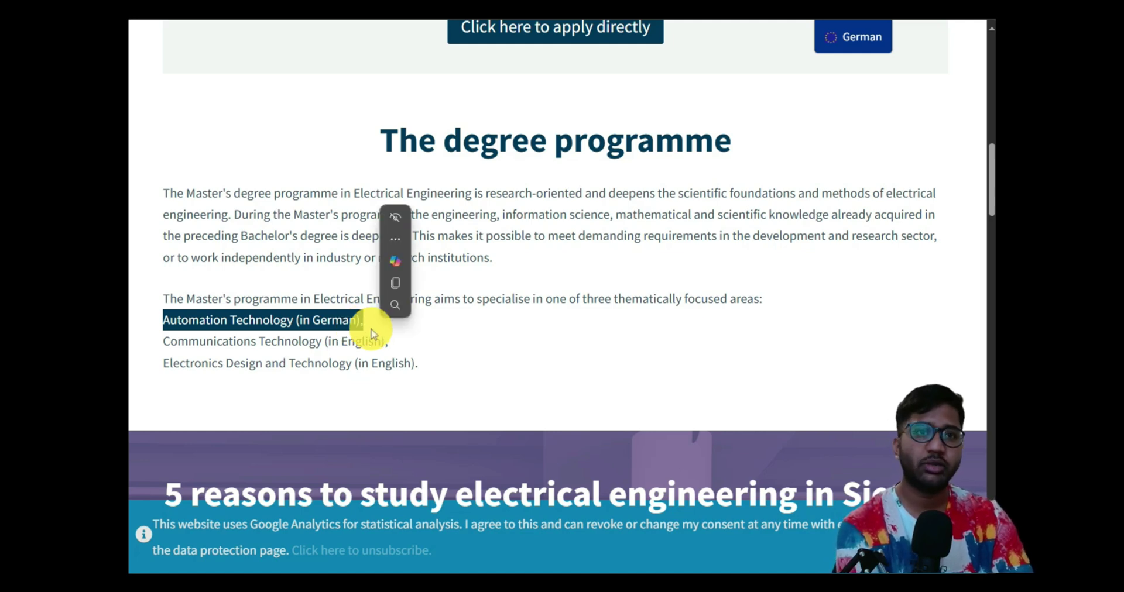
right_click(370, 333)
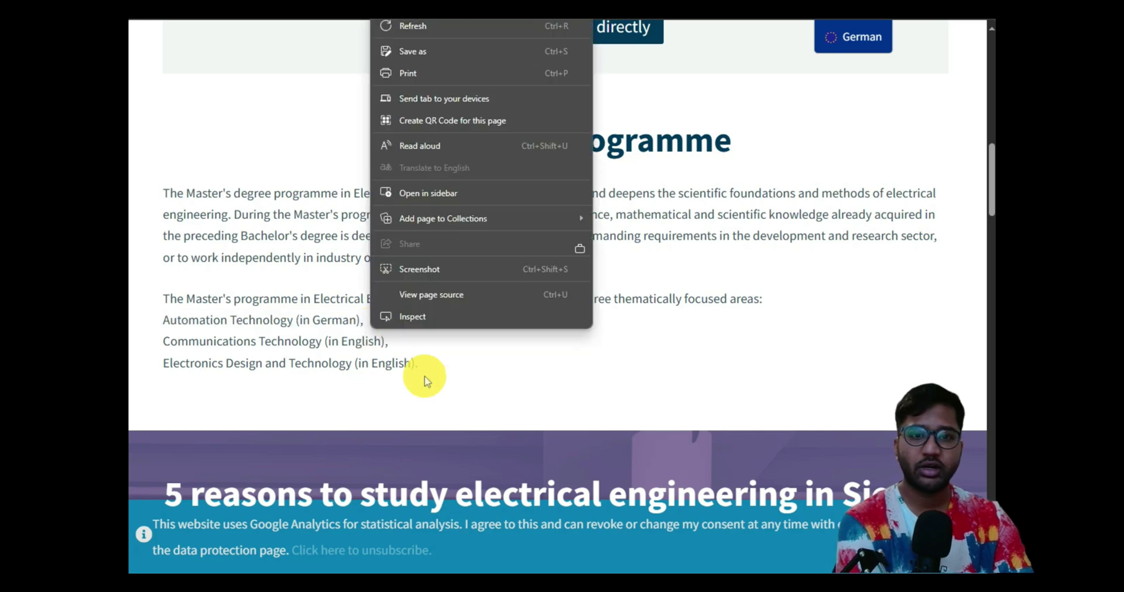
click(310, 325)
drag(165, 319, 295, 320)
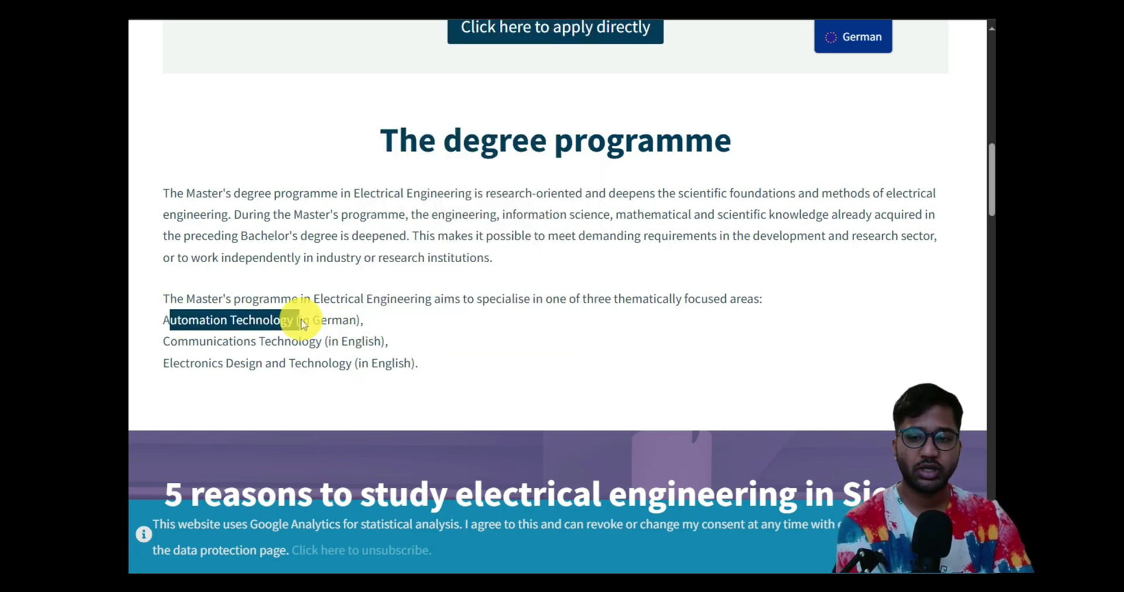
click(283, 358)
drag(164, 341, 328, 338)
drag(165, 367, 394, 377)
click(374, 411)
scroll(375, 412, down, 1)
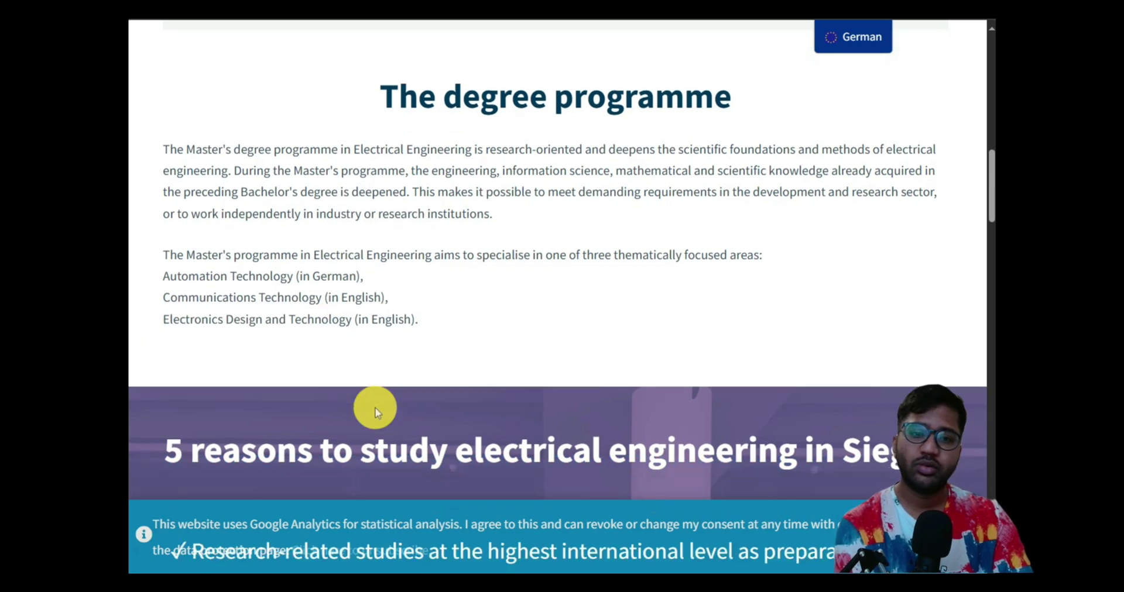
- Review the Master's application deadline dates
scroll(374, 408, up, 6)
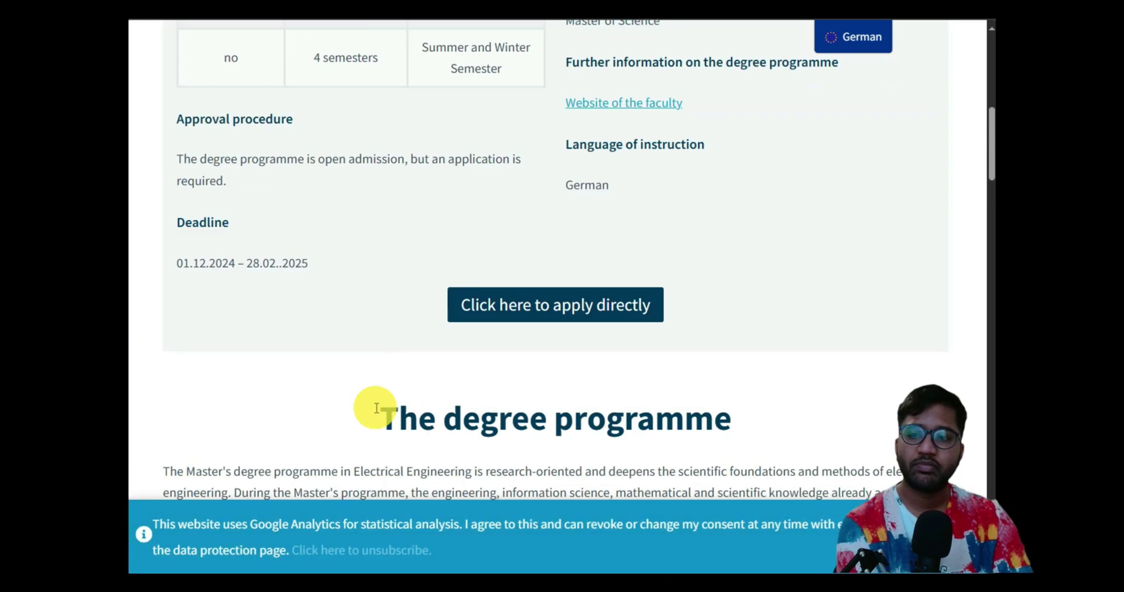
drag(173, 325, 323, 337)
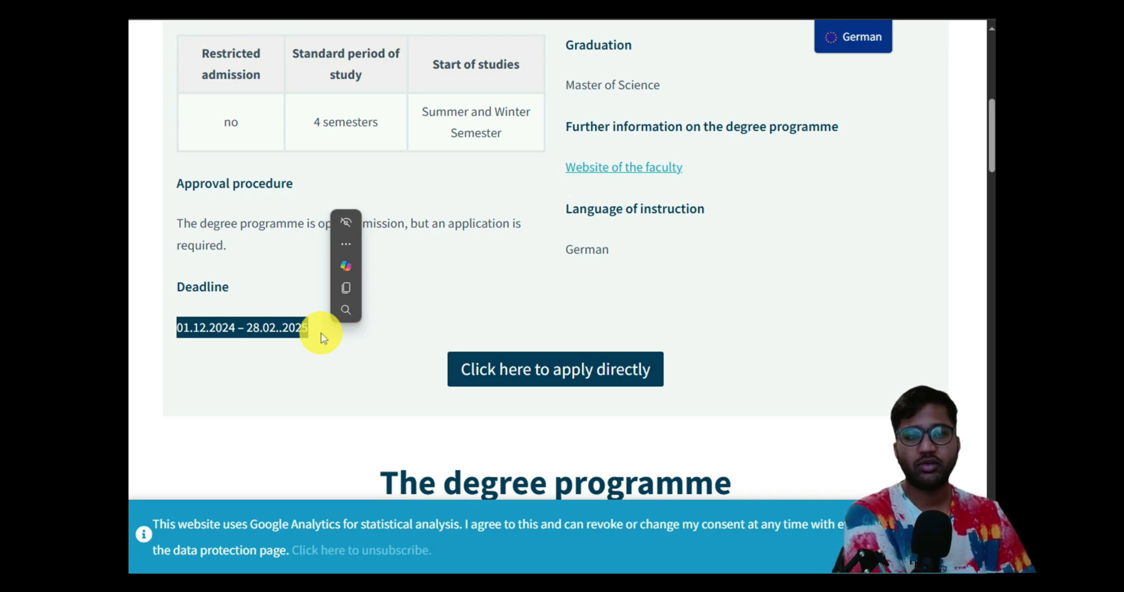
scroll(319, 325, down, 20)
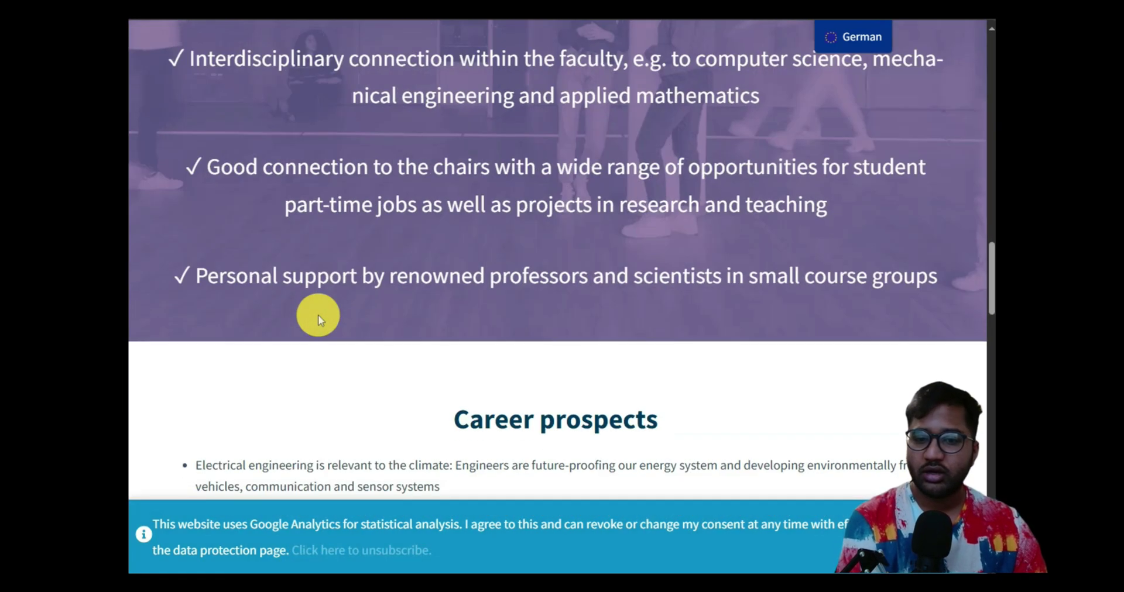
scroll(318, 315, down, 10)
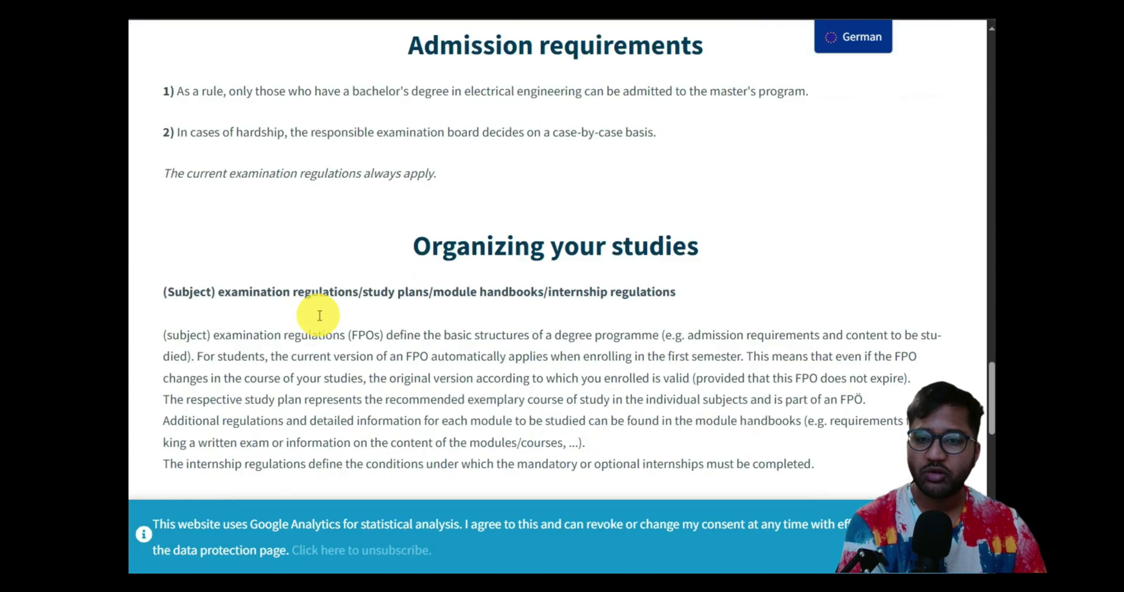
scroll(318, 315, up, 5)
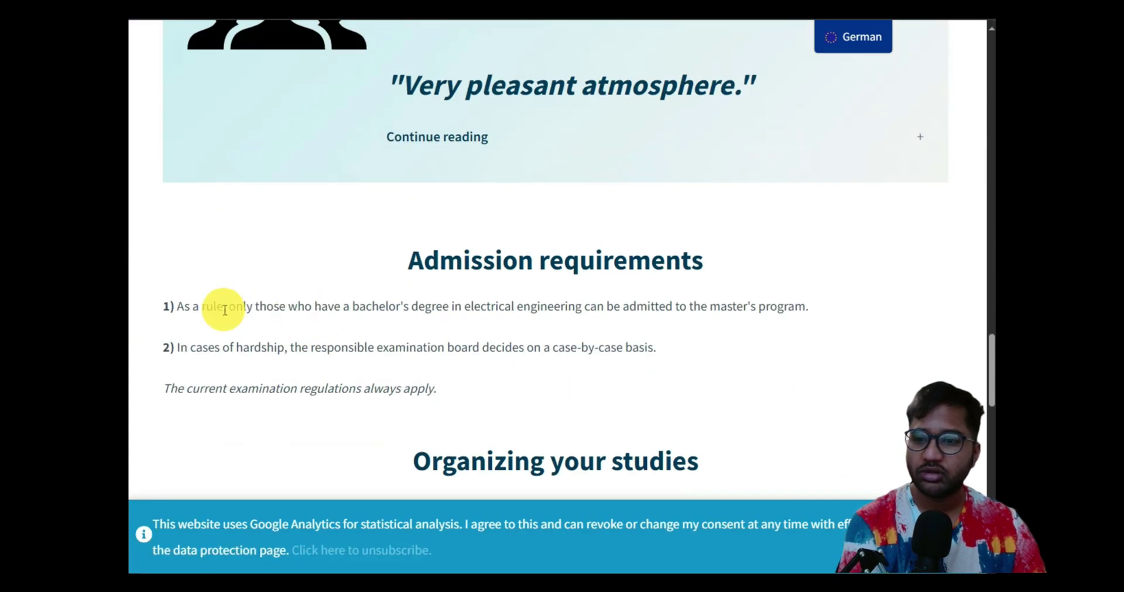
- Review the bachelor's degree admission requirement and the examination-board hardship rule
drag(243, 307, 808, 303)
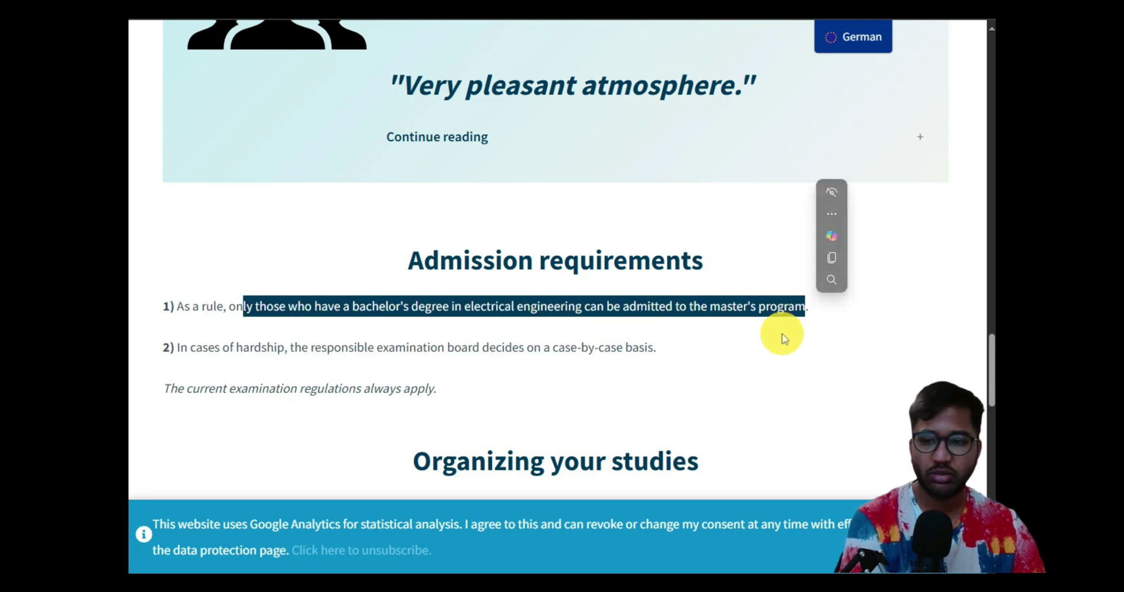
click(611, 361)
drag(287, 348, 660, 307)
click(659, 341)
scroll(660, 341, down, 15)
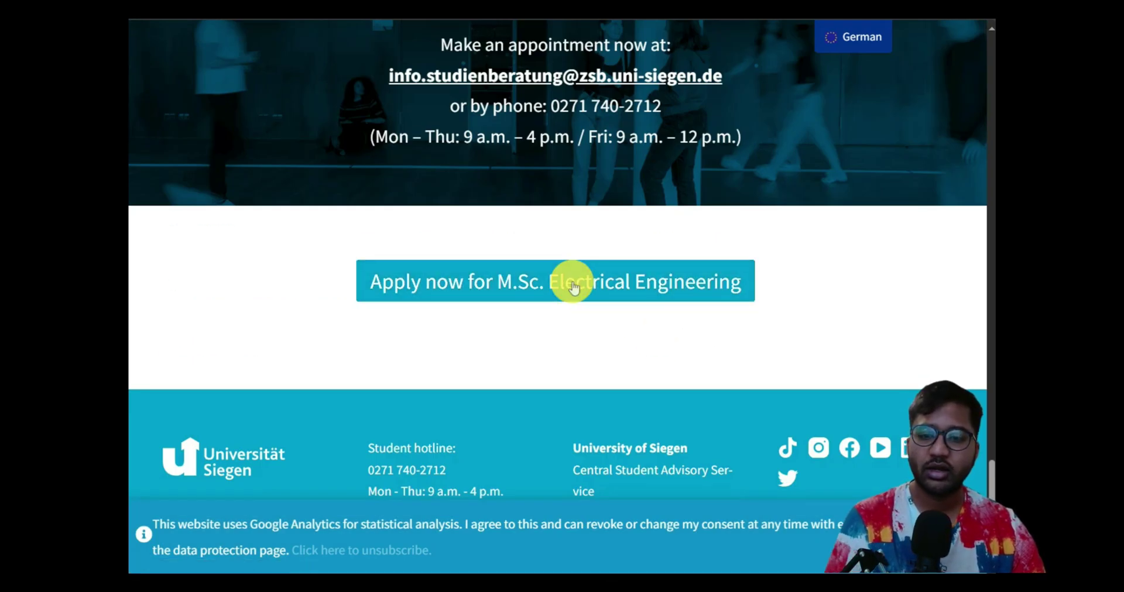
scroll(597, 296, up, 1)
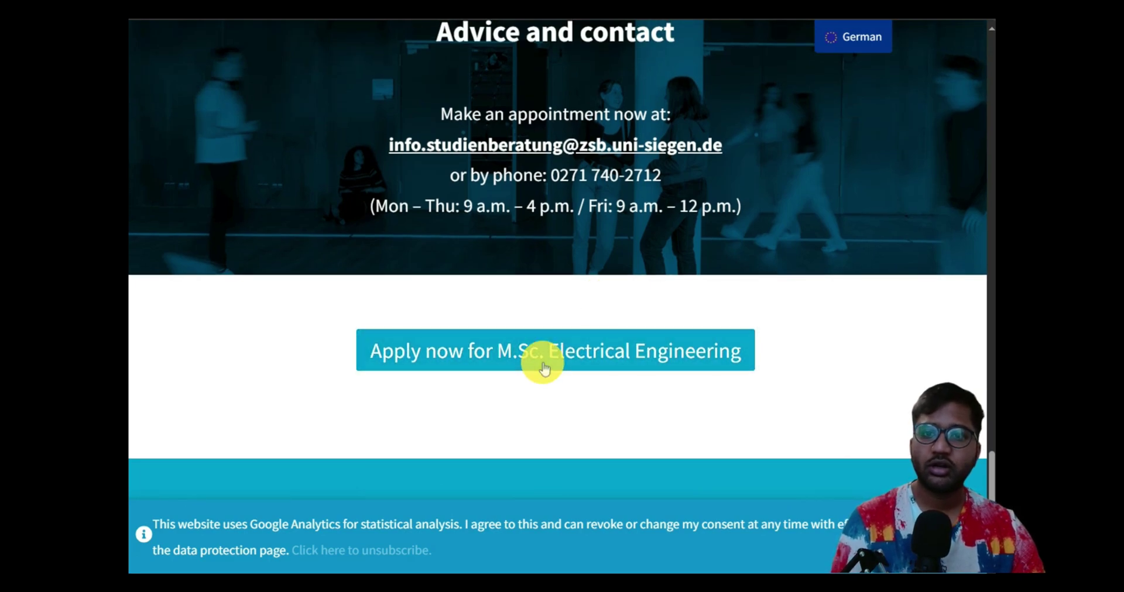
scroll(544, 367, up, 10)
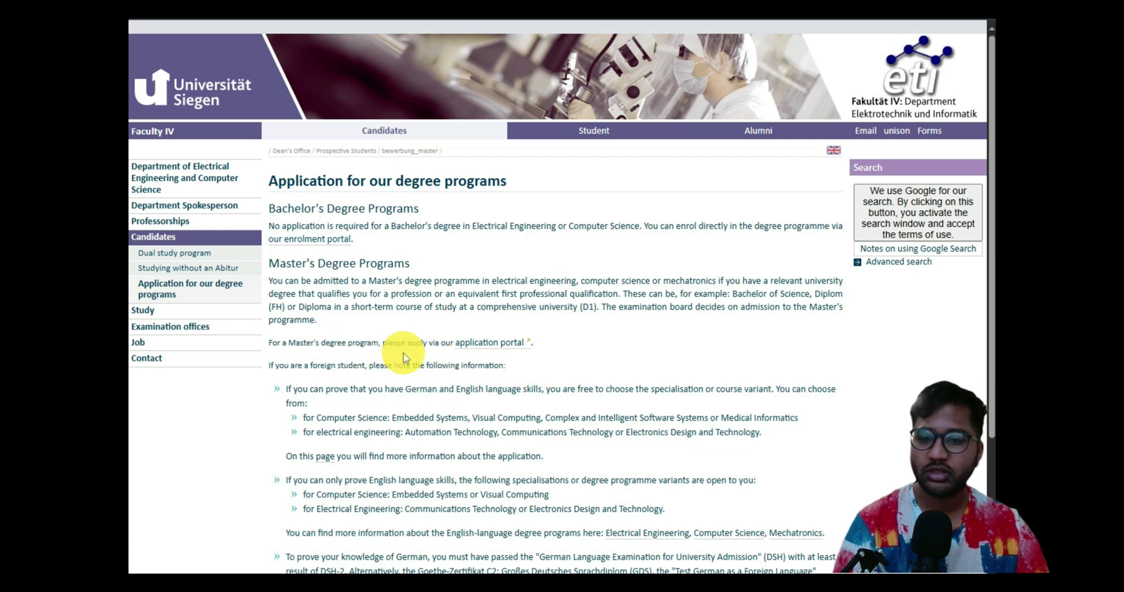
- Follow the application portal link to the unisono registration form and look over its fields
click(501, 345)
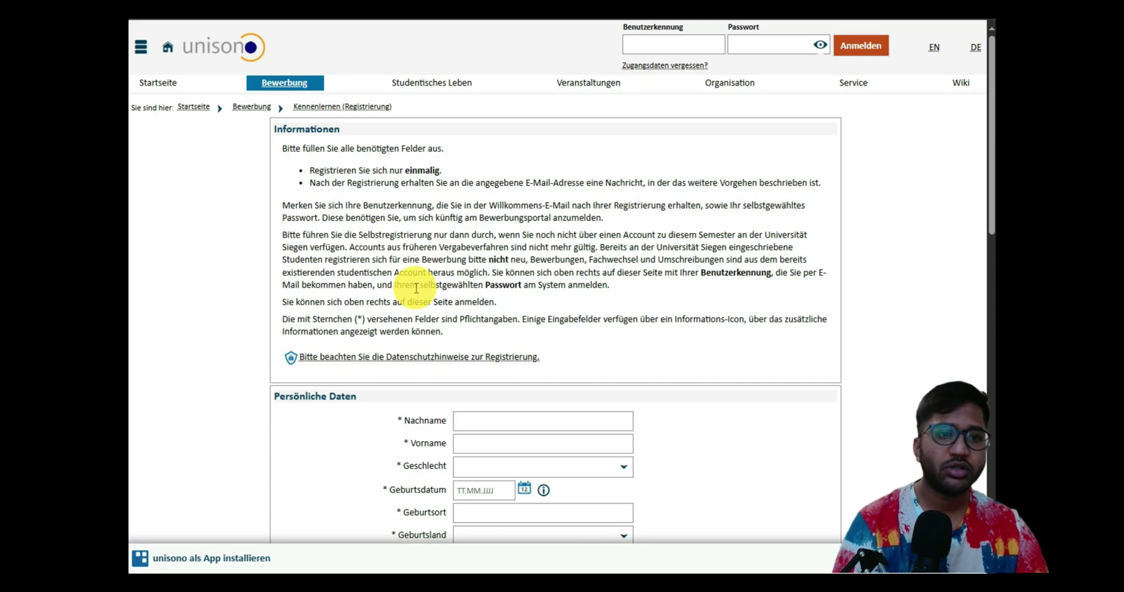
scroll(413, 290, down, 15)
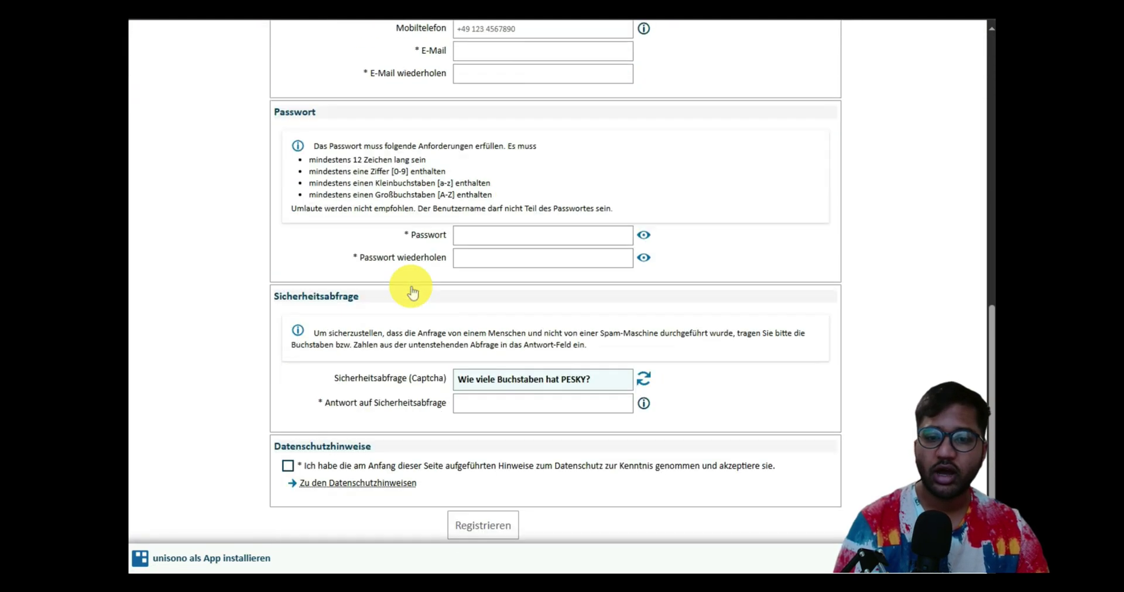
scroll(413, 290, up, 15)
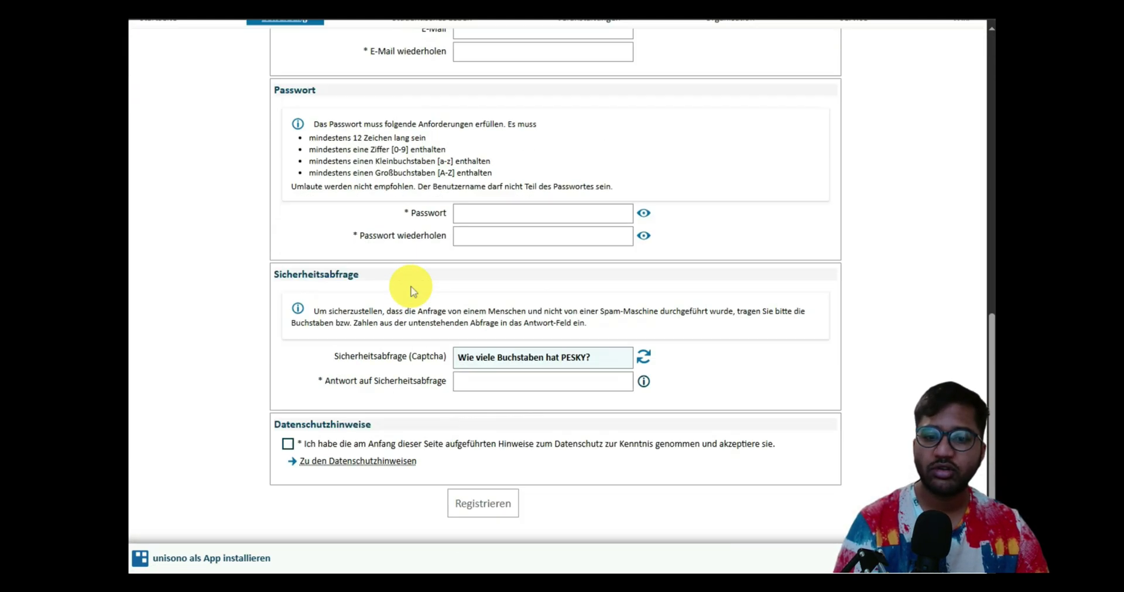
scroll(410, 291, up, 2)
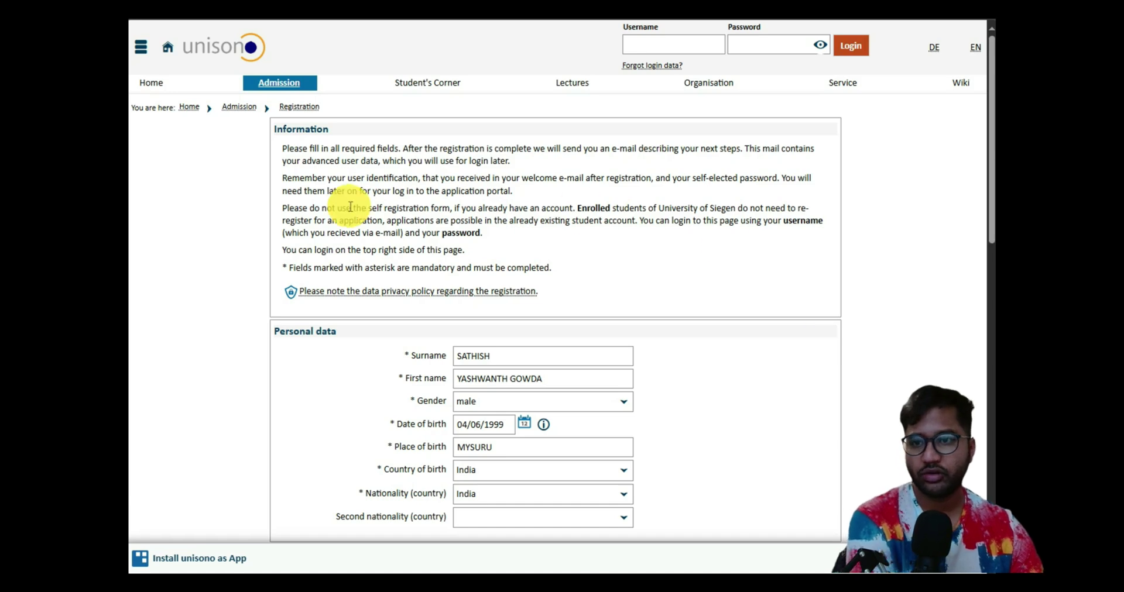
- Complete the registration form's remaining fields and submit the registration
scroll(804, 416, down, 2)
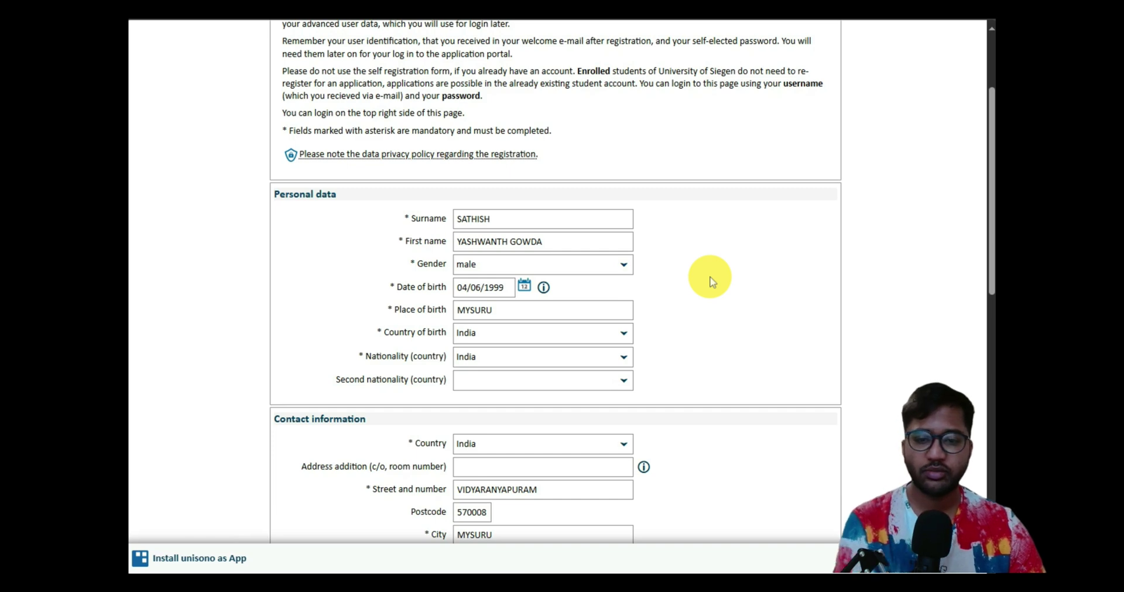
scroll(711, 279, down, 3)
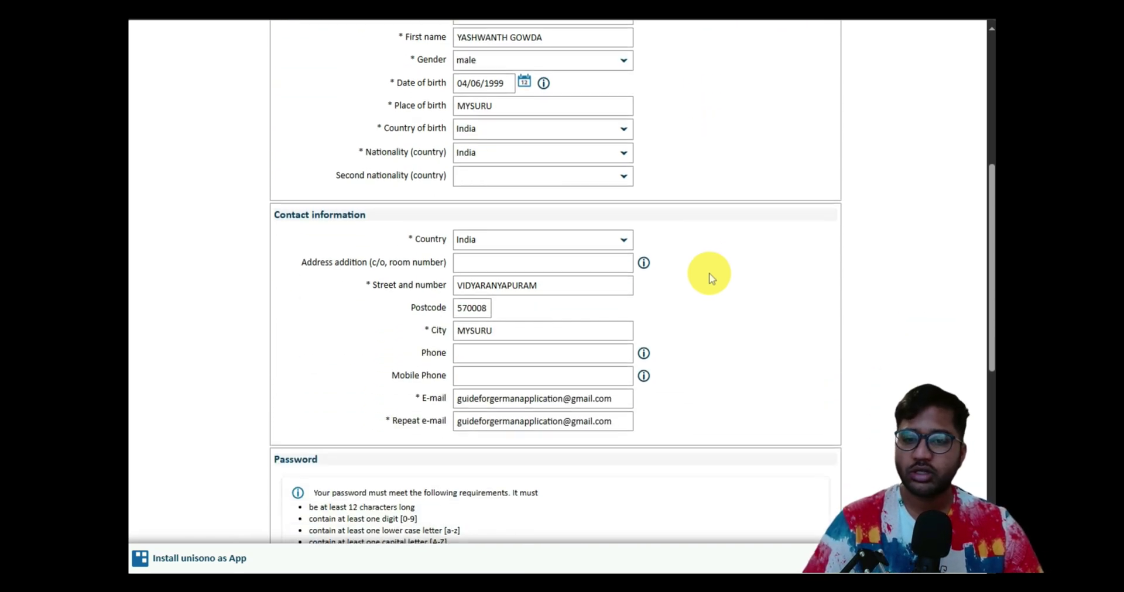
scroll(713, 276, up, 3)
scroll(715, 264, down, 1)
scroll(715, 252, down, 1)
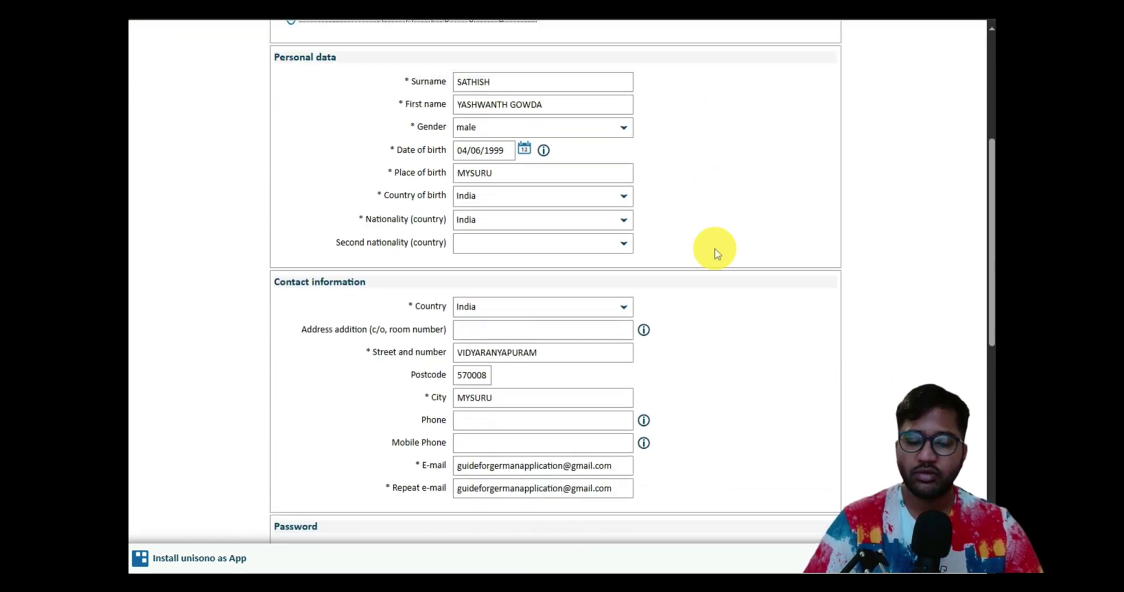
scroll(715, 253, down, 3)
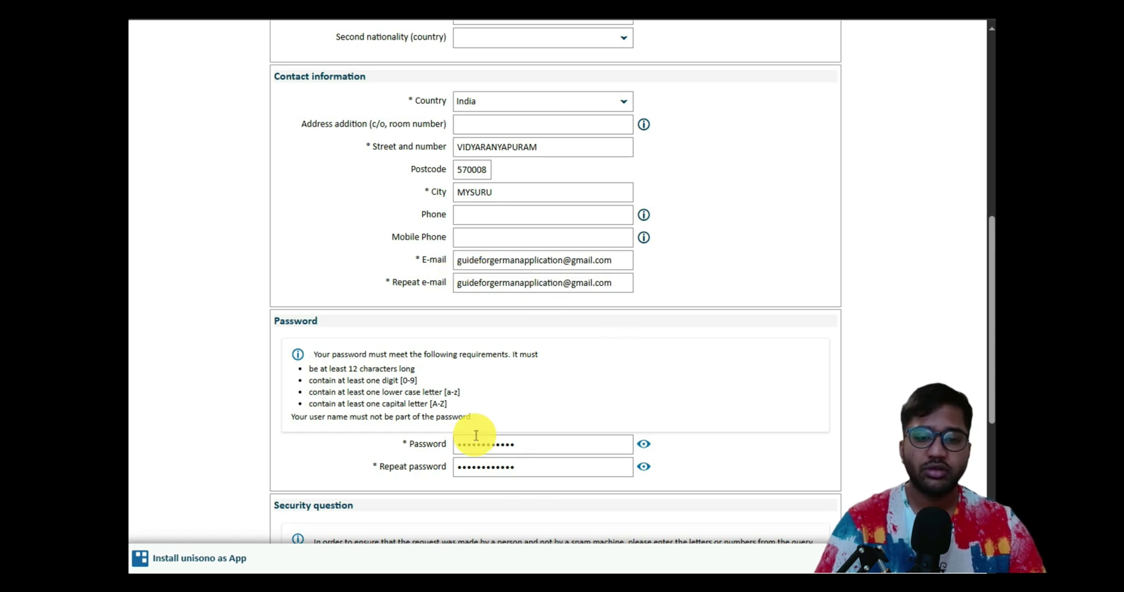
scroll(515, 433, down, 2)
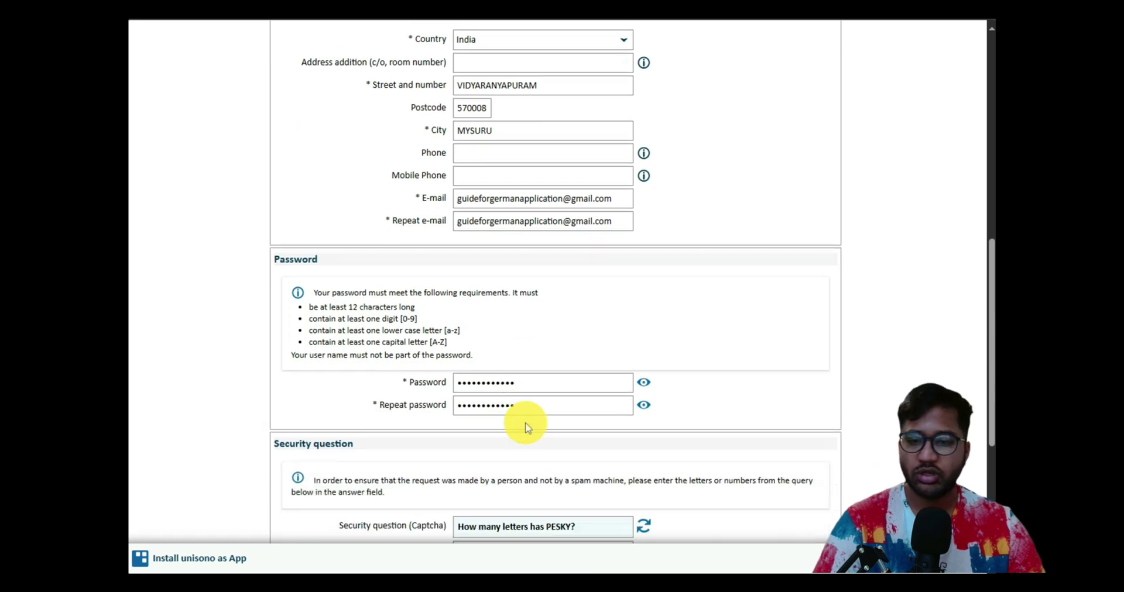
scroll(616, 403, down, 3)
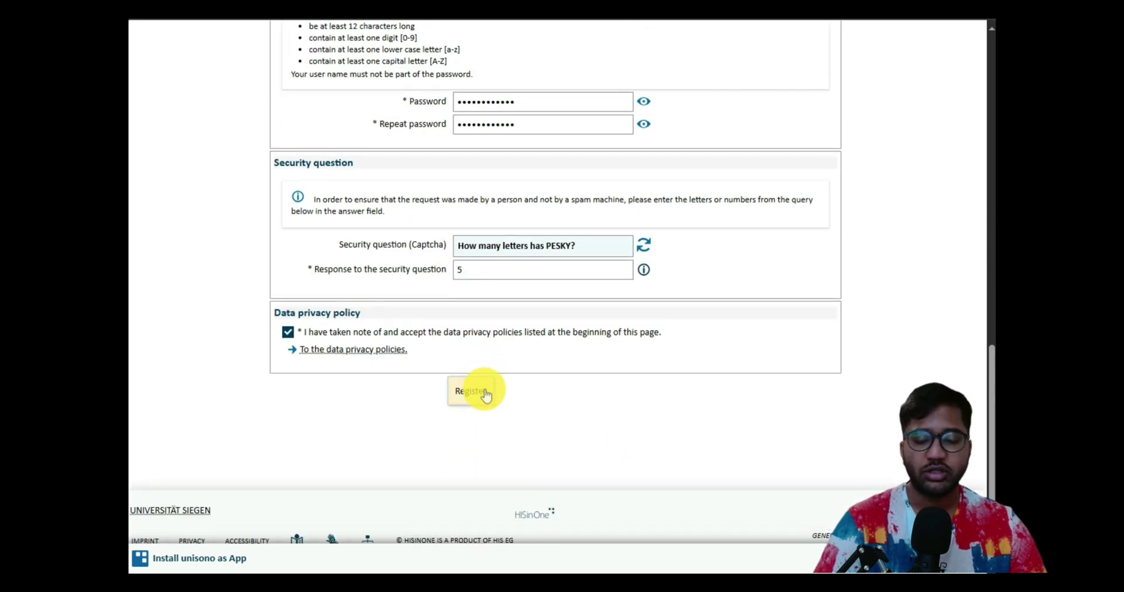
click(472, 391)
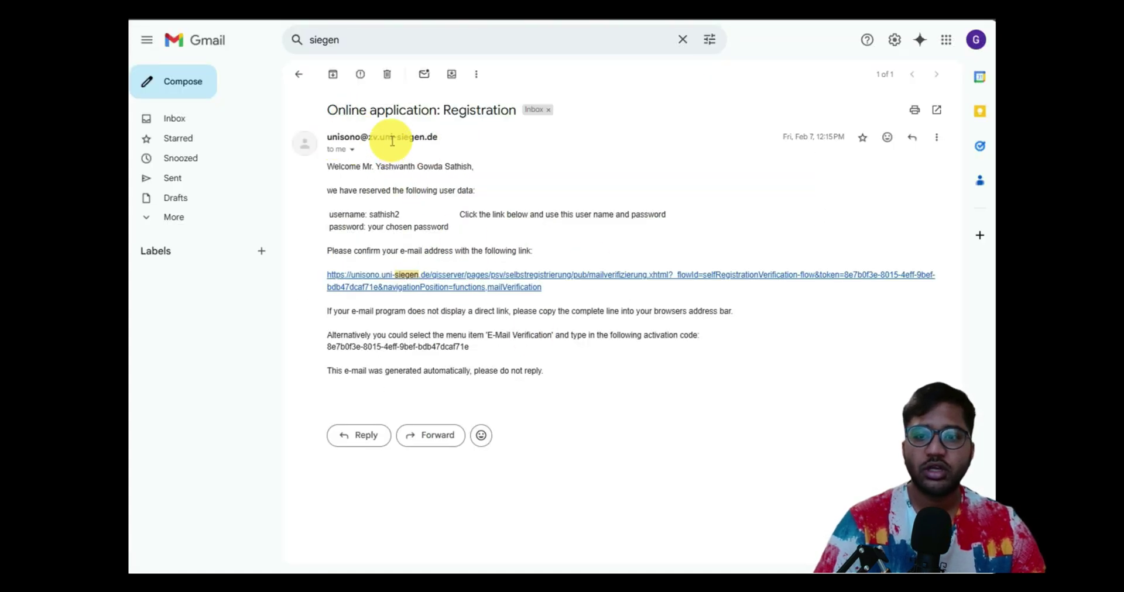
- Copy the reserved username from the registration confirmation e-mail
mouse_move(386, 141)
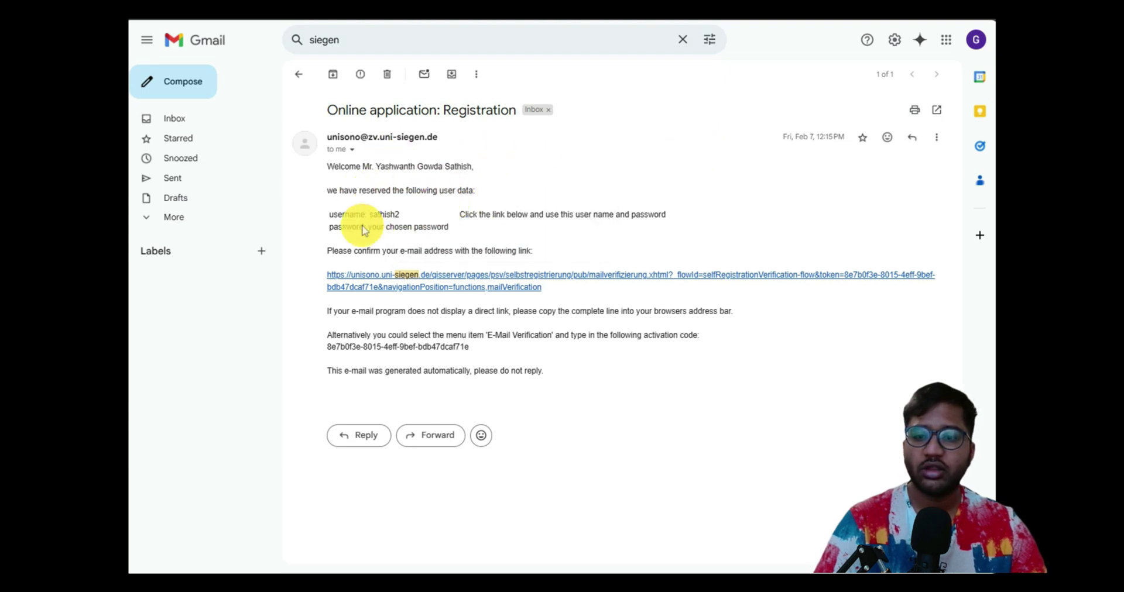
drag(361, 215, 455, 234)
click(455, 234)
drag(366, 227, 676, 216)
click(456, 226)
click(631, 232)
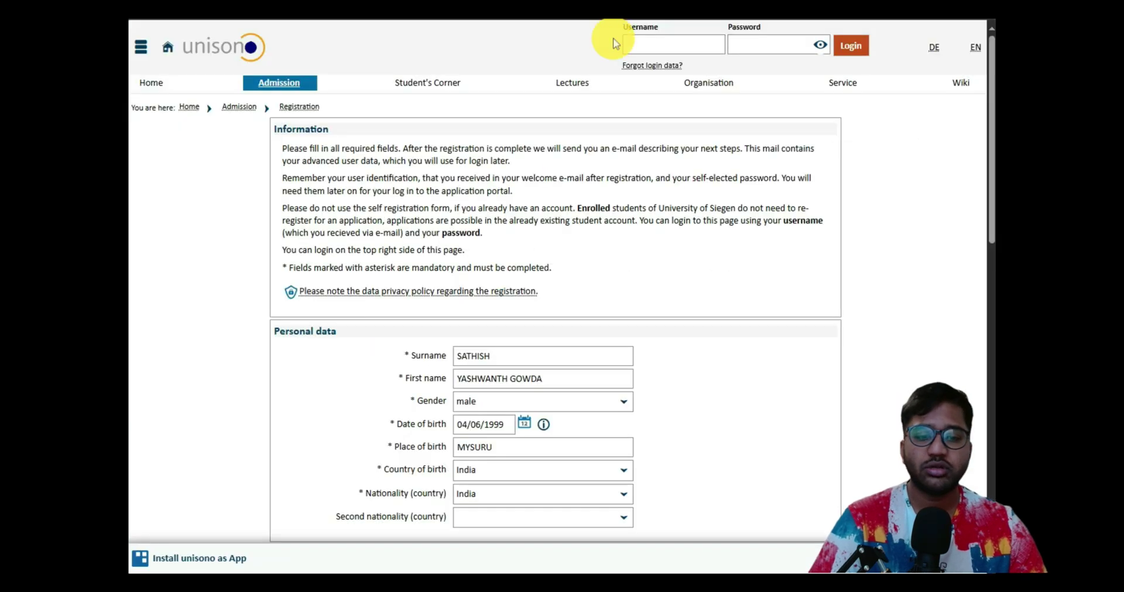
scroll(648, 176, down, 14)
scroll(648, 229, up, 14)
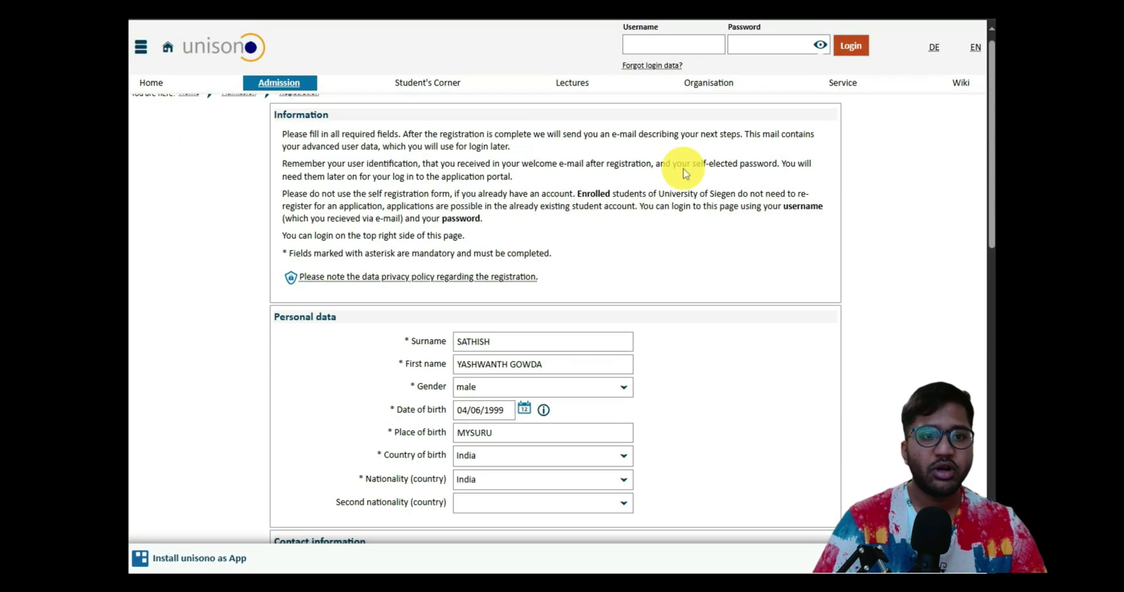
- Log in to unisono with the pasted username and the account password
click(860, 48)
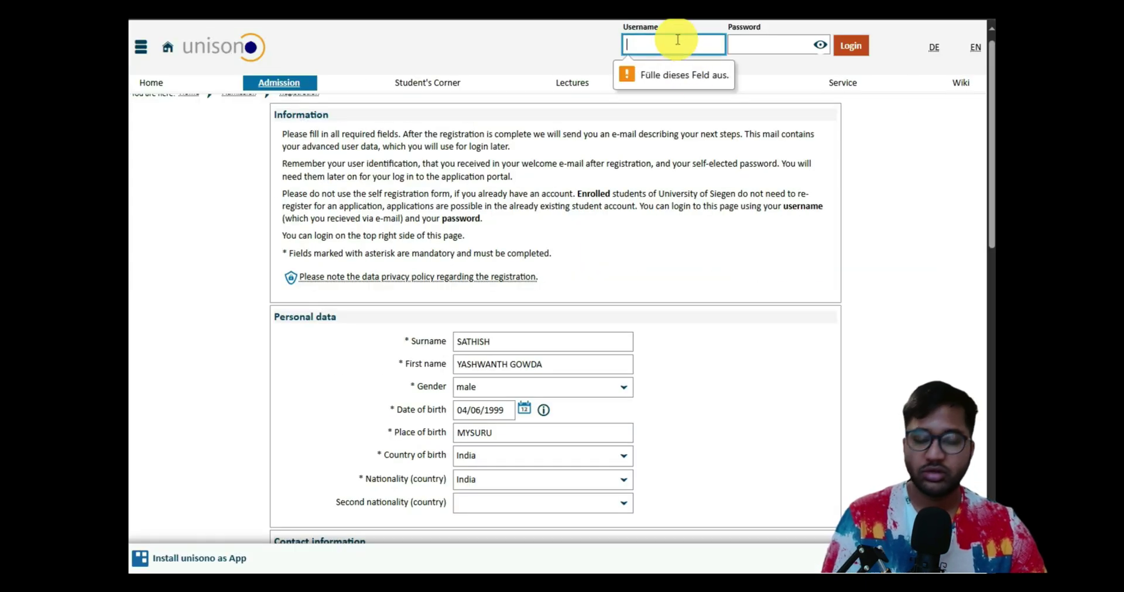
key(ctrl+v)
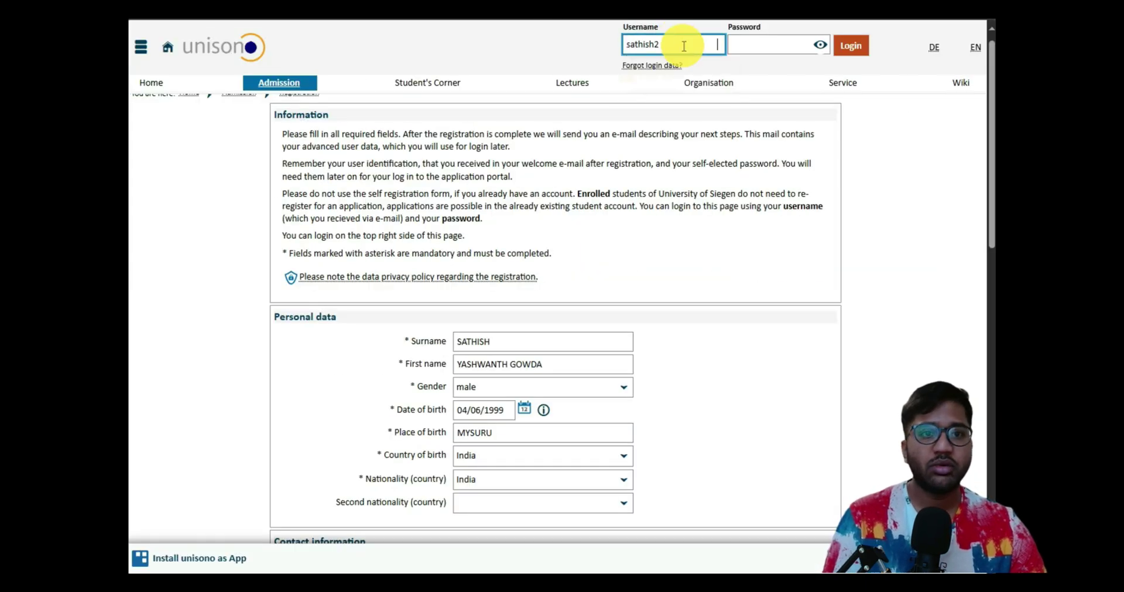
click(739, 50)
key(ctrl+v)
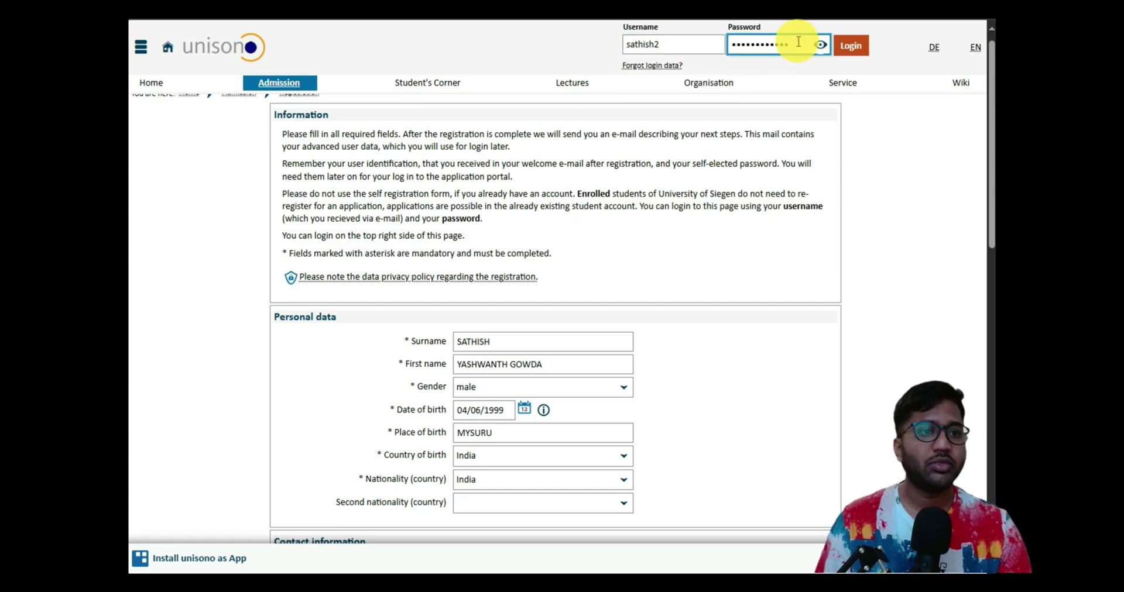
click(850, 45)
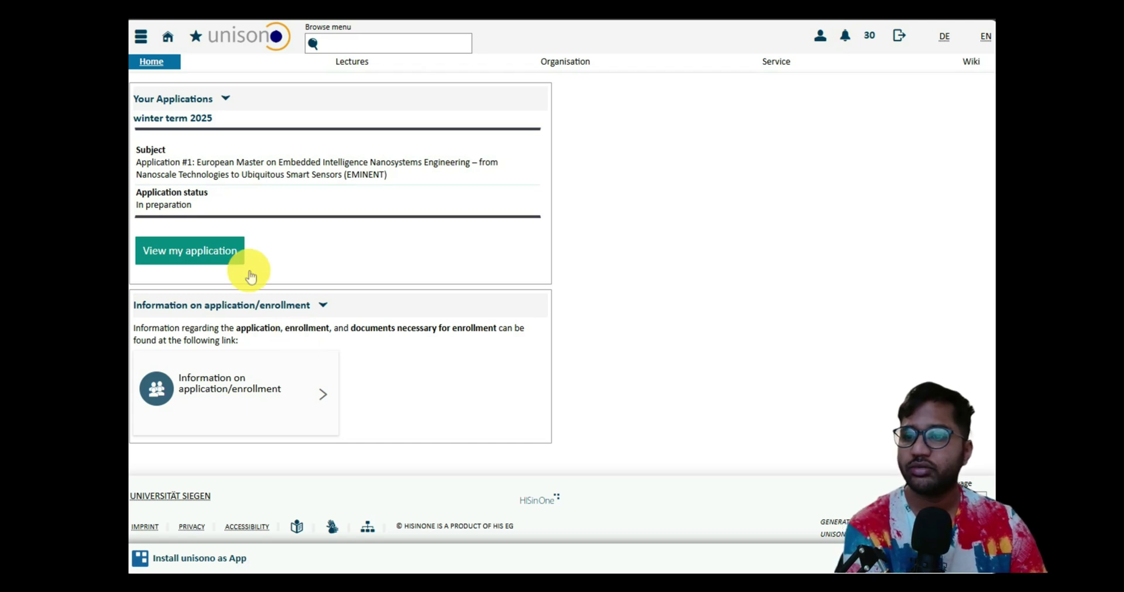
- Open the application overview, keep winter term 2025/26, and start a new application request
click(229, 257)
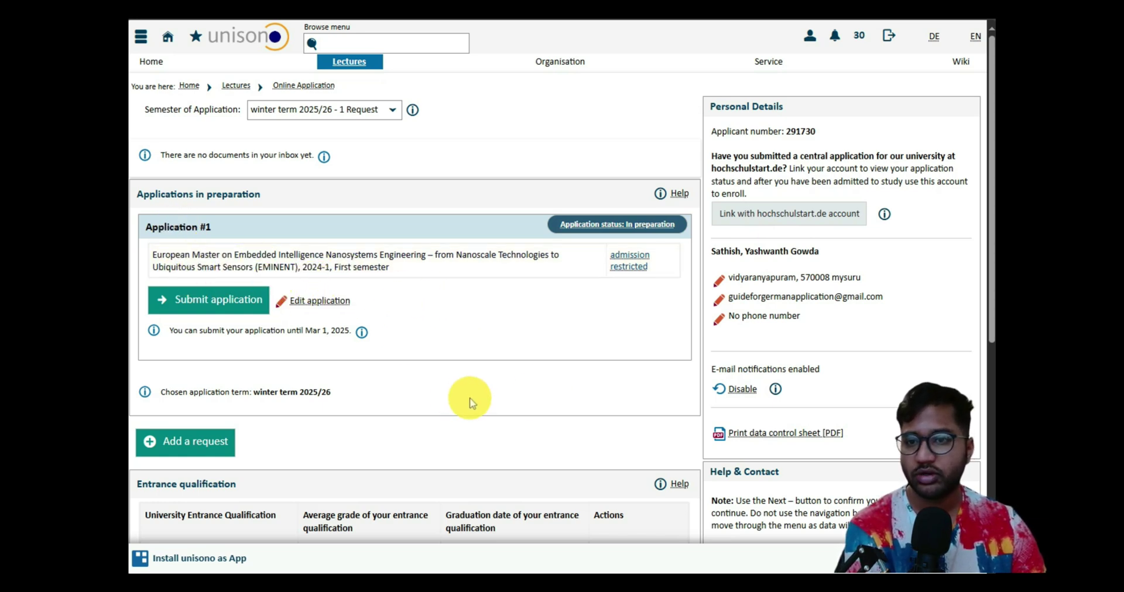
click(301, 121)
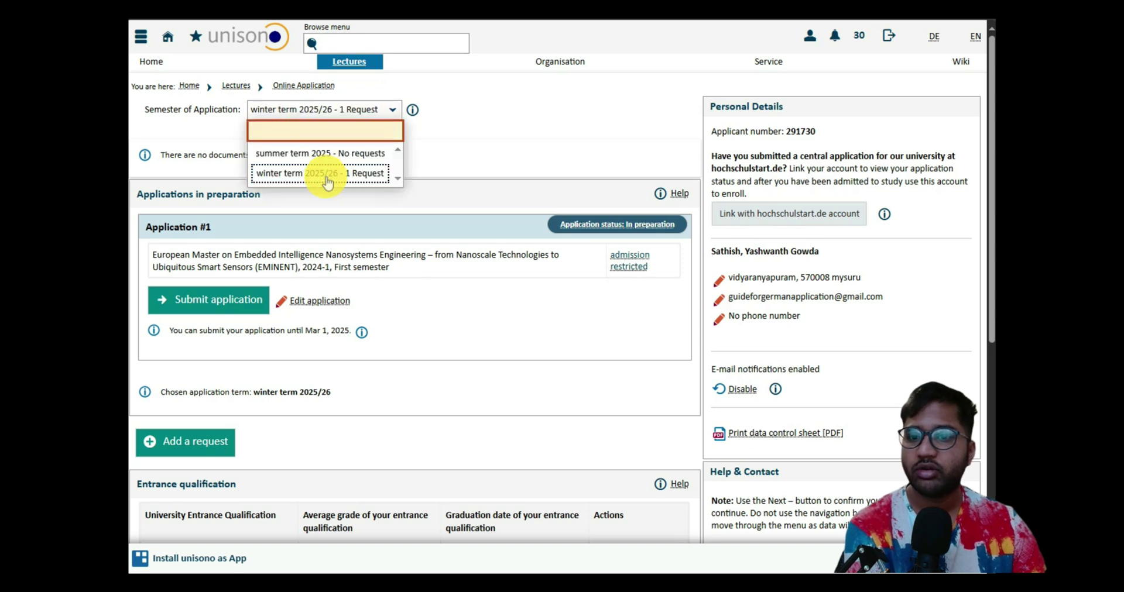
click(307, 174)
scroll(321, 401, down, 6)
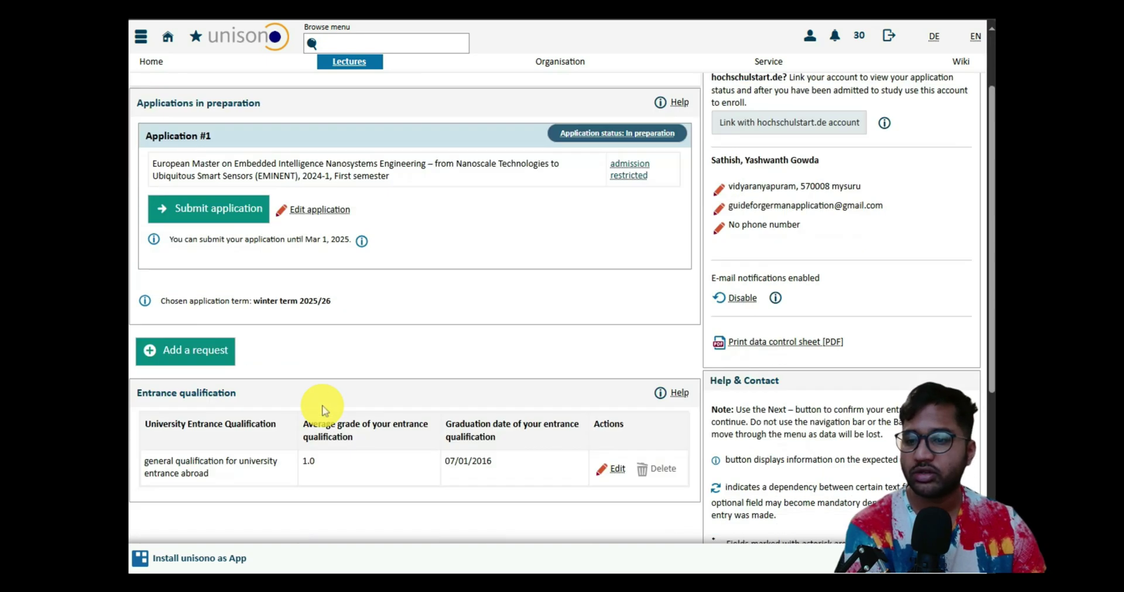
scroll(231, 351, up, 4)
click(218, 304)
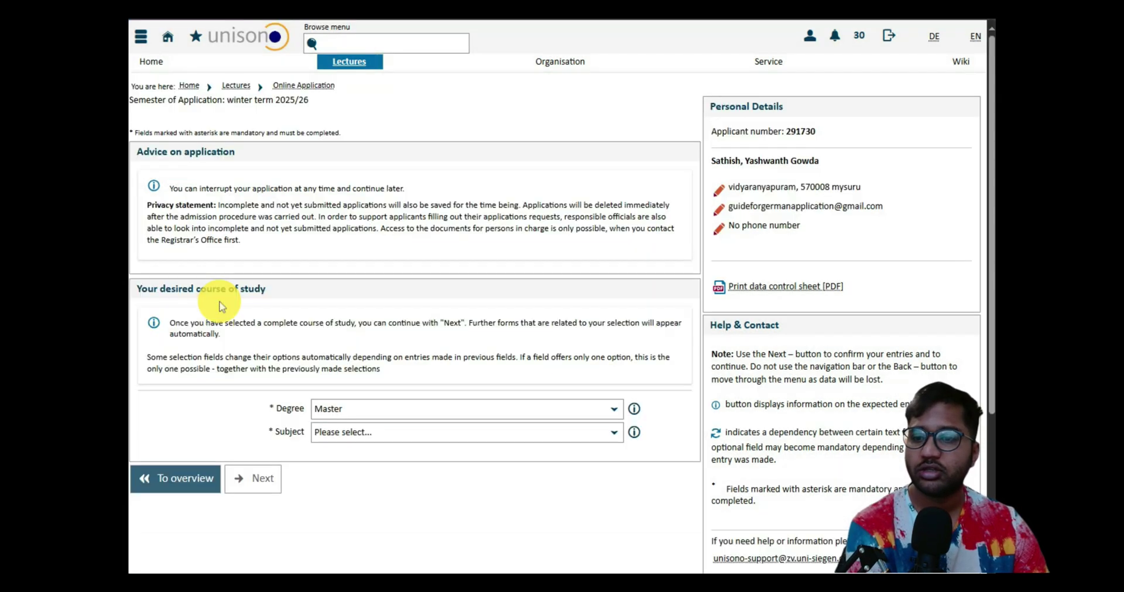
- Choose Electrical Engineering as the subject and Communications Technology as the major field
scroll(365, 420, down, 4)
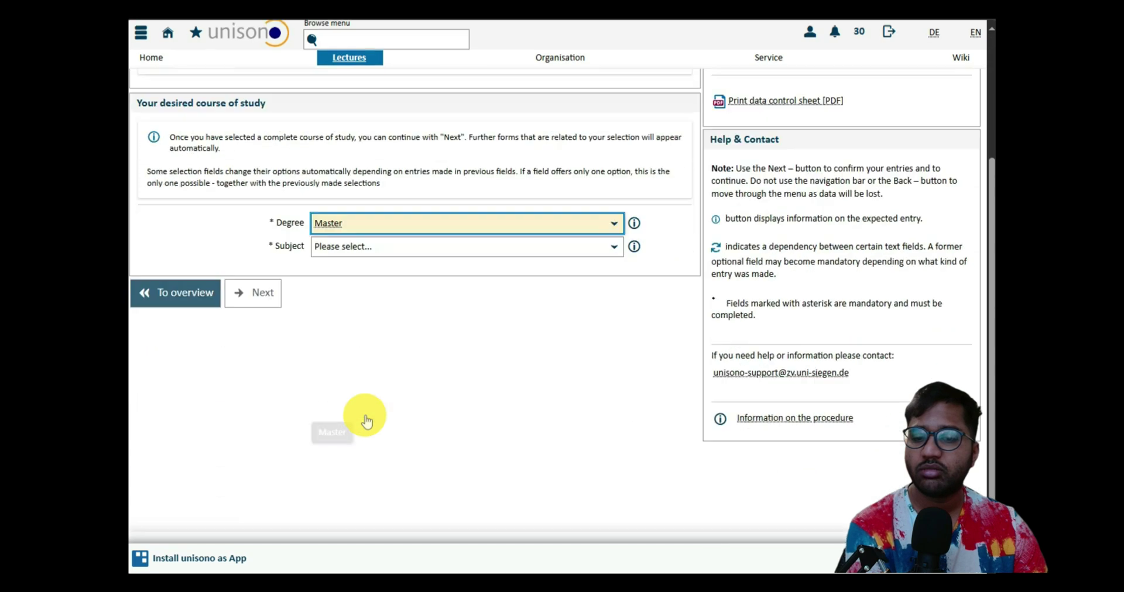
click(351, 227)
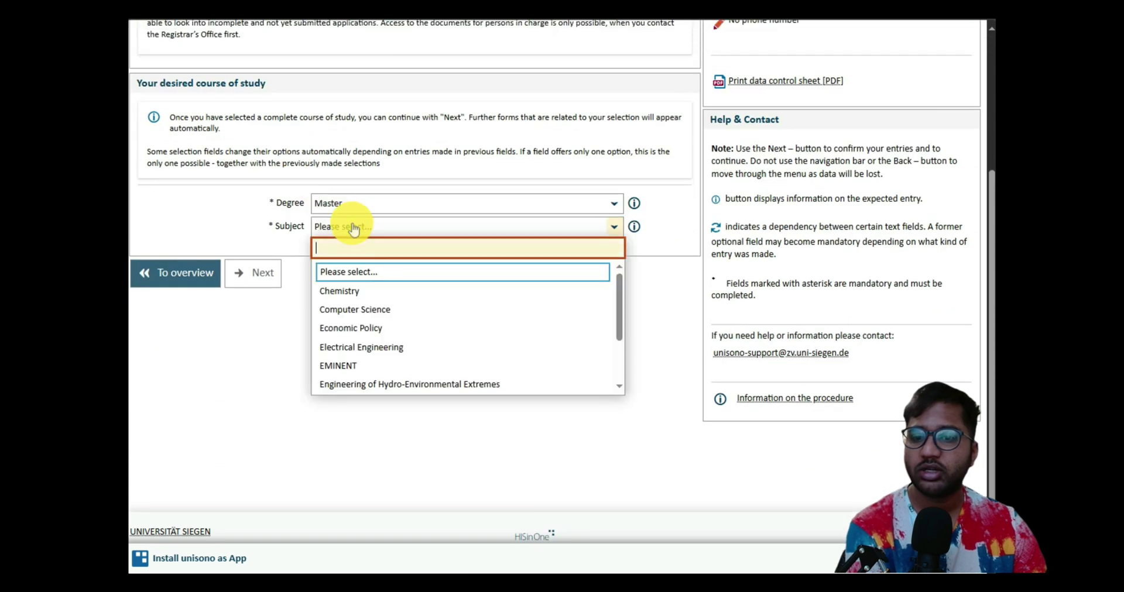
click(363, 347)
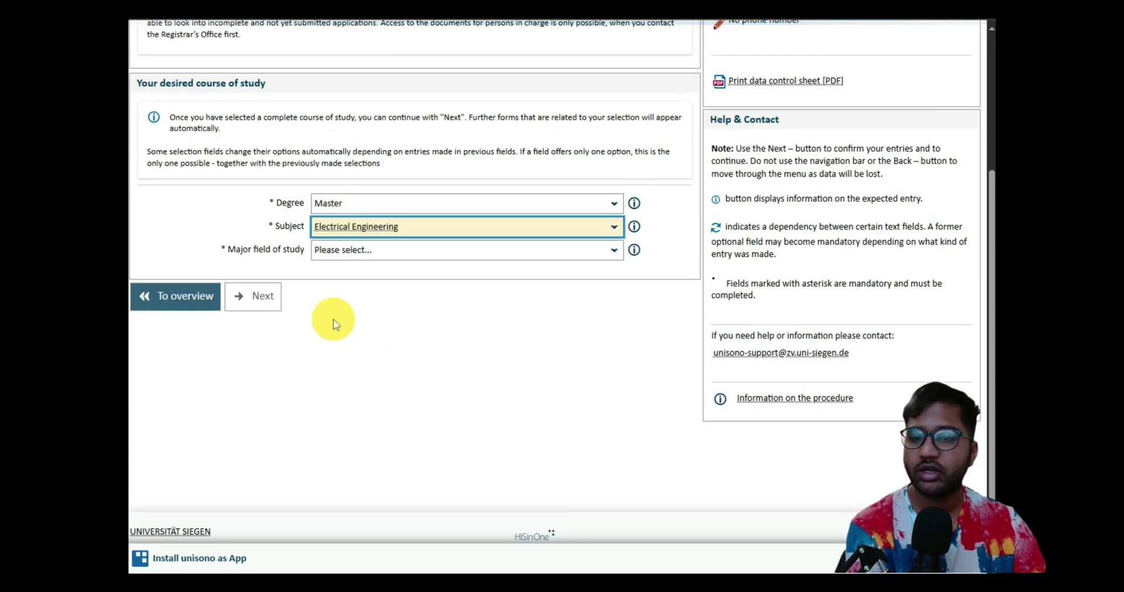
click(355, 252)
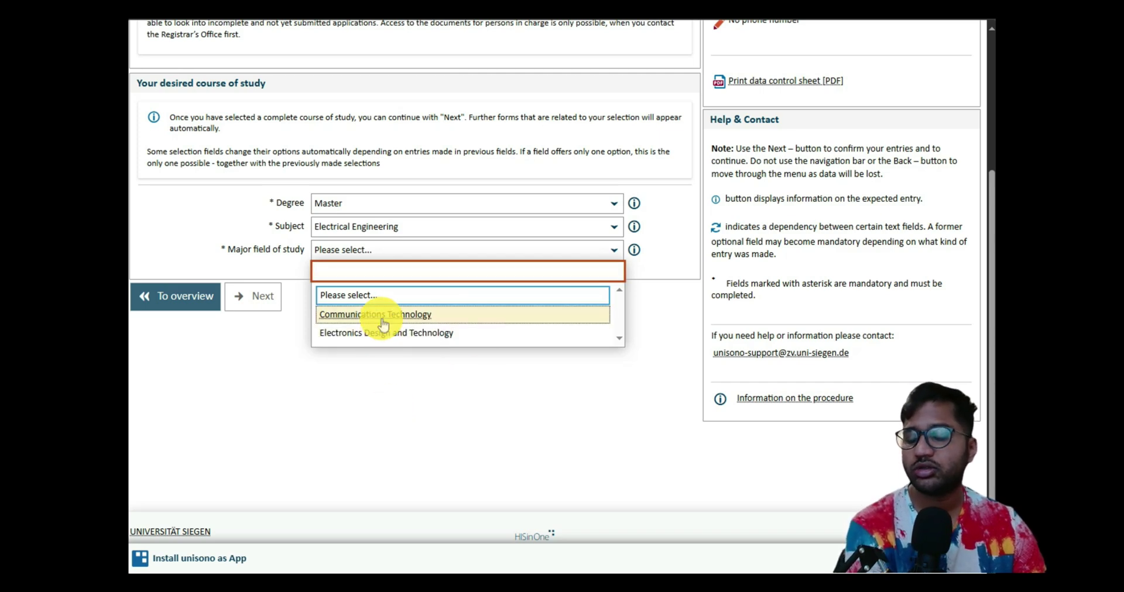
click(381, 369)
click(381, 253)
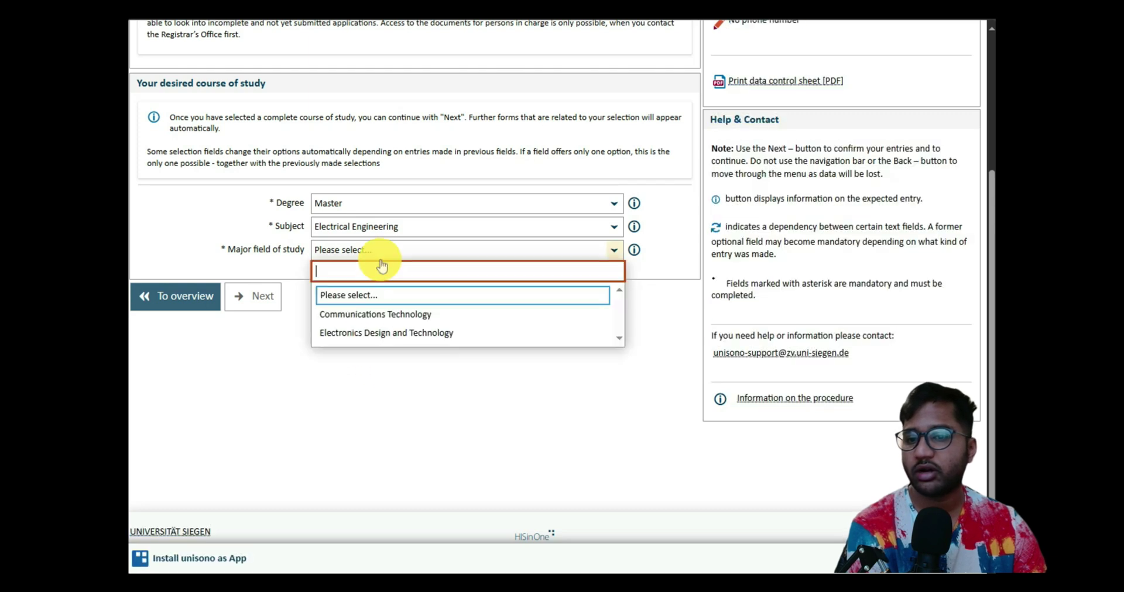
click(375, 315)
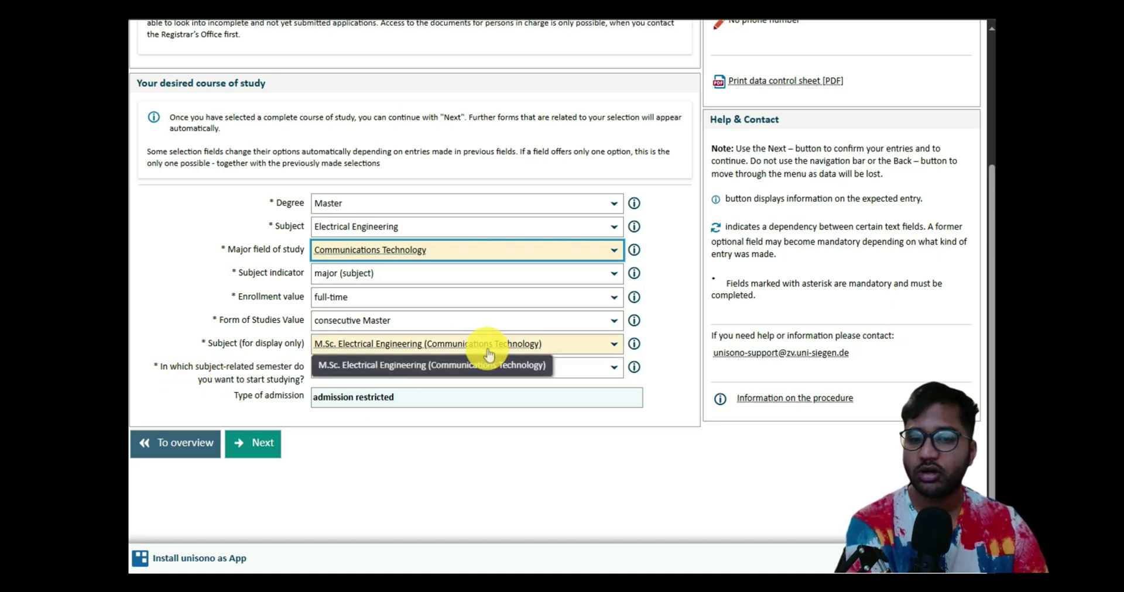
- Read the help for enrollment value, subject indicator and starting semester, then confirm the course selection
scroll(489, 354, down, 1)
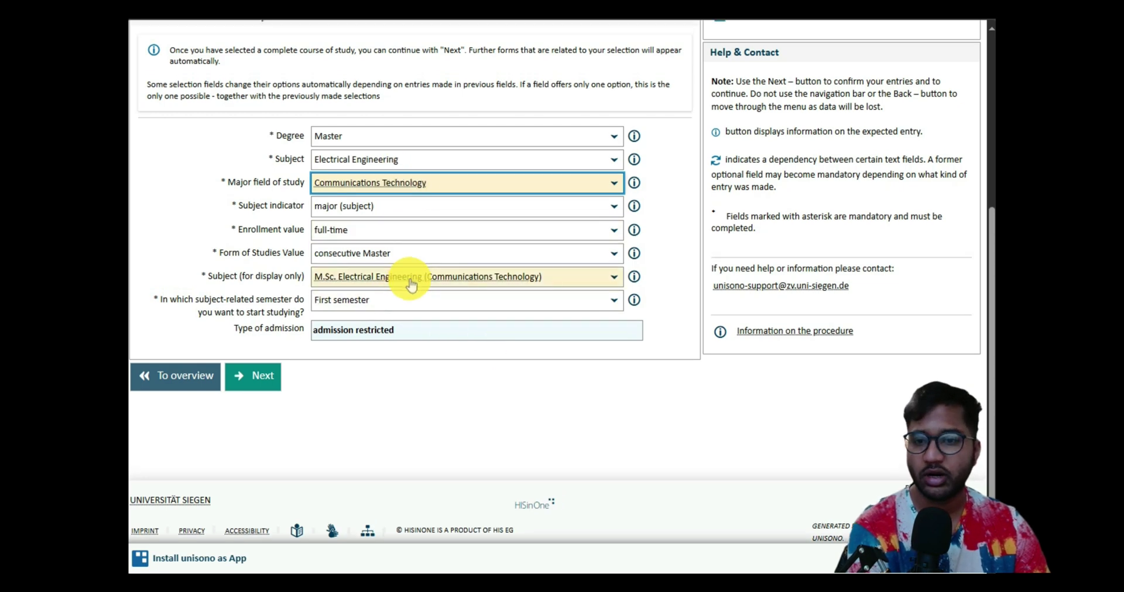
scroll(409, 282, up, 1)
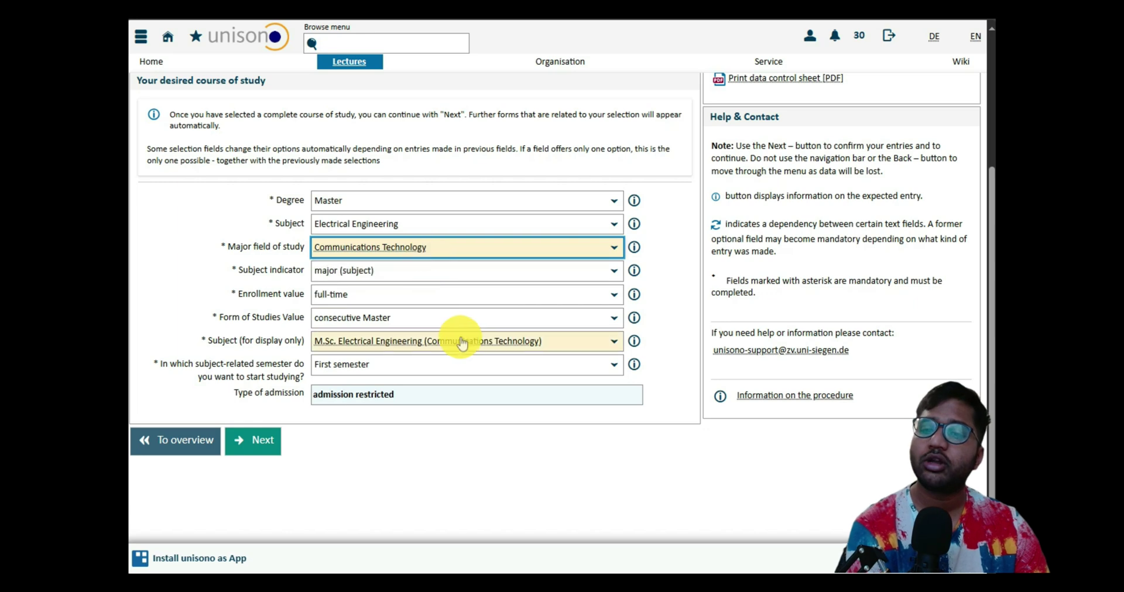
click(635, 295)
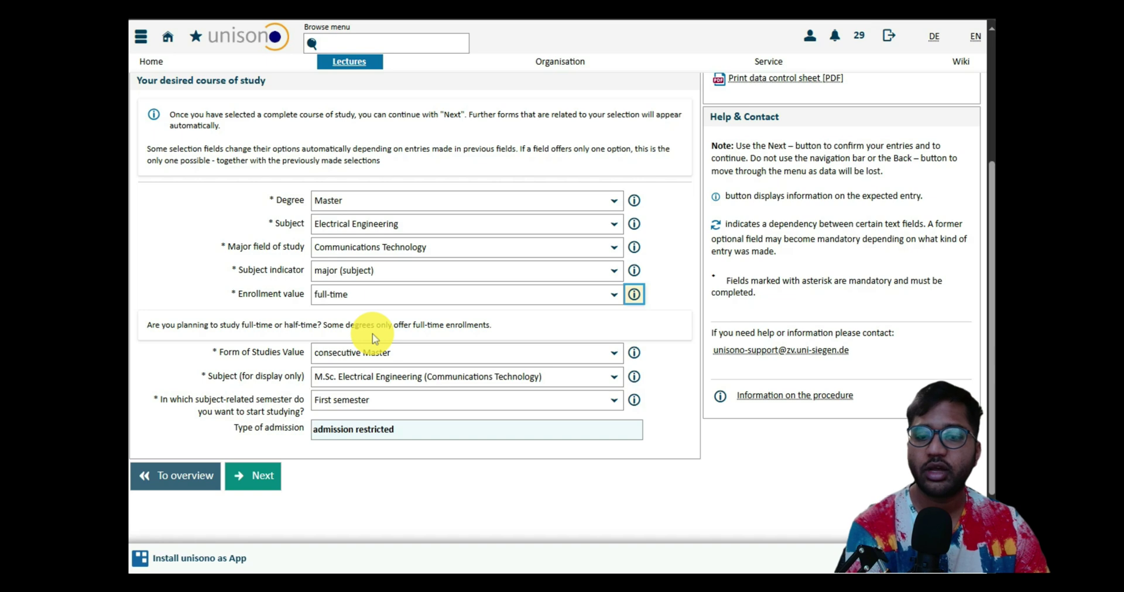
click(634, 271)
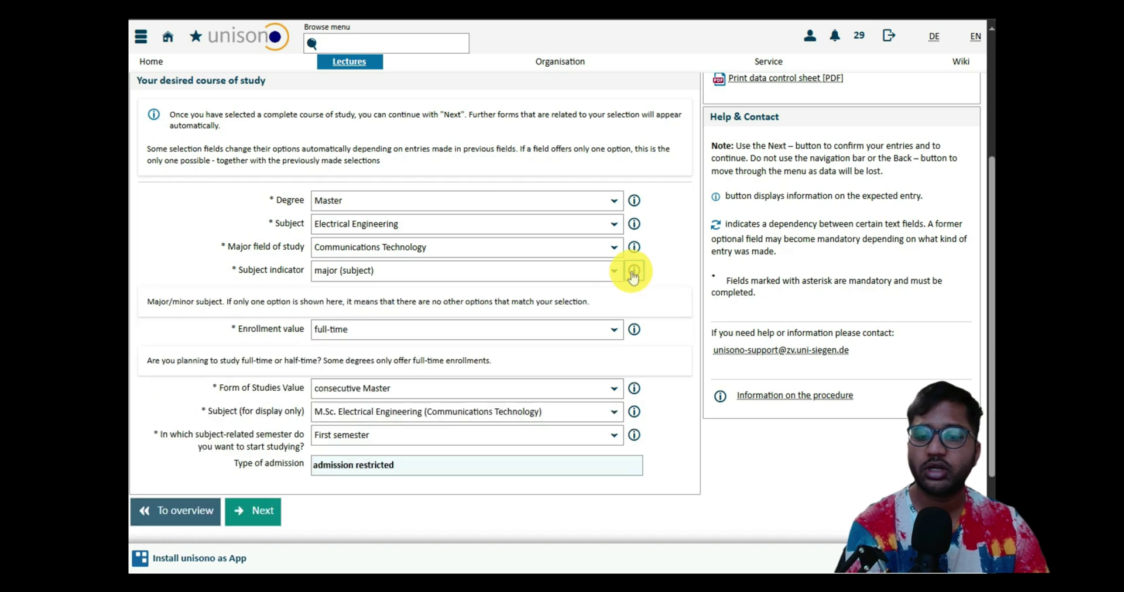
click(634, 436)
scroll(627, 431, down, 3)
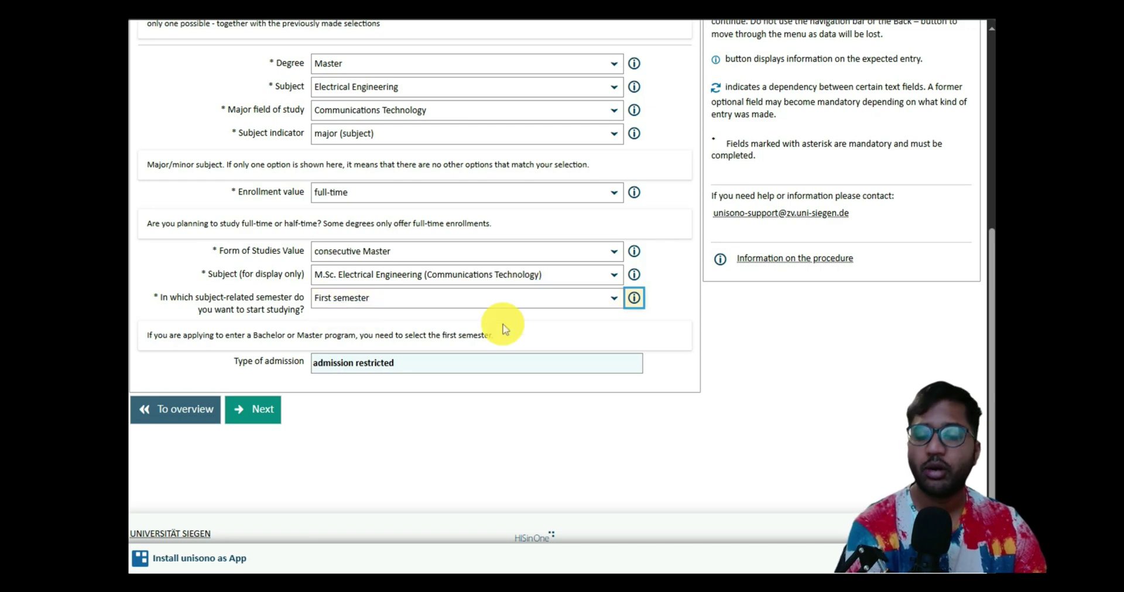
scroll(504, 326, up, 3)
click(241, 479)
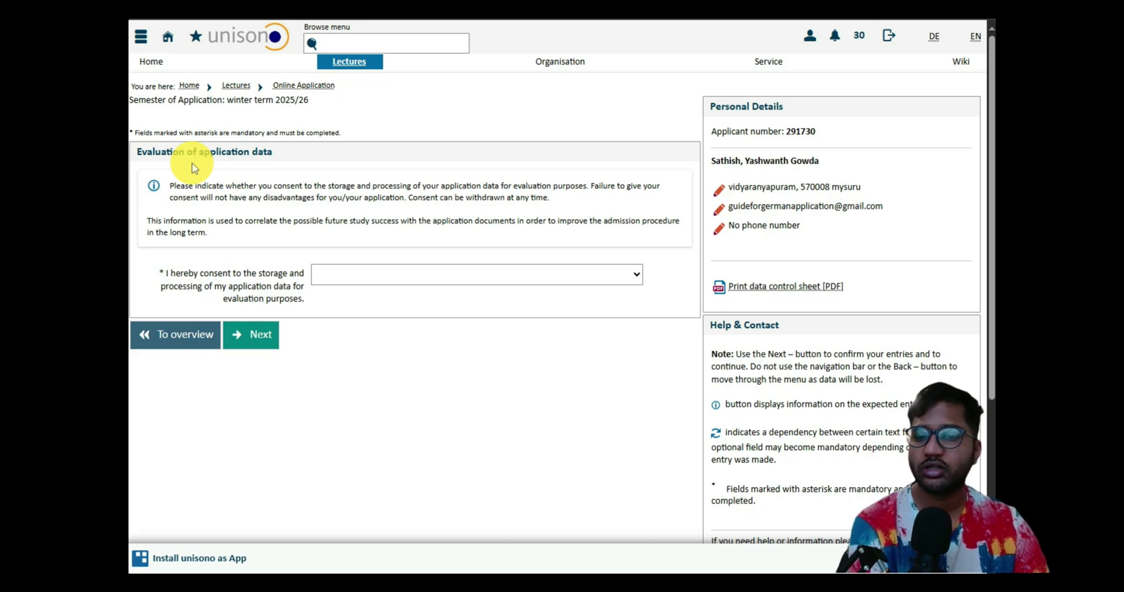
- Answer yes to data-evaluation consent and advance Application #2 to the Bachelor Degree form
click(329, 286)
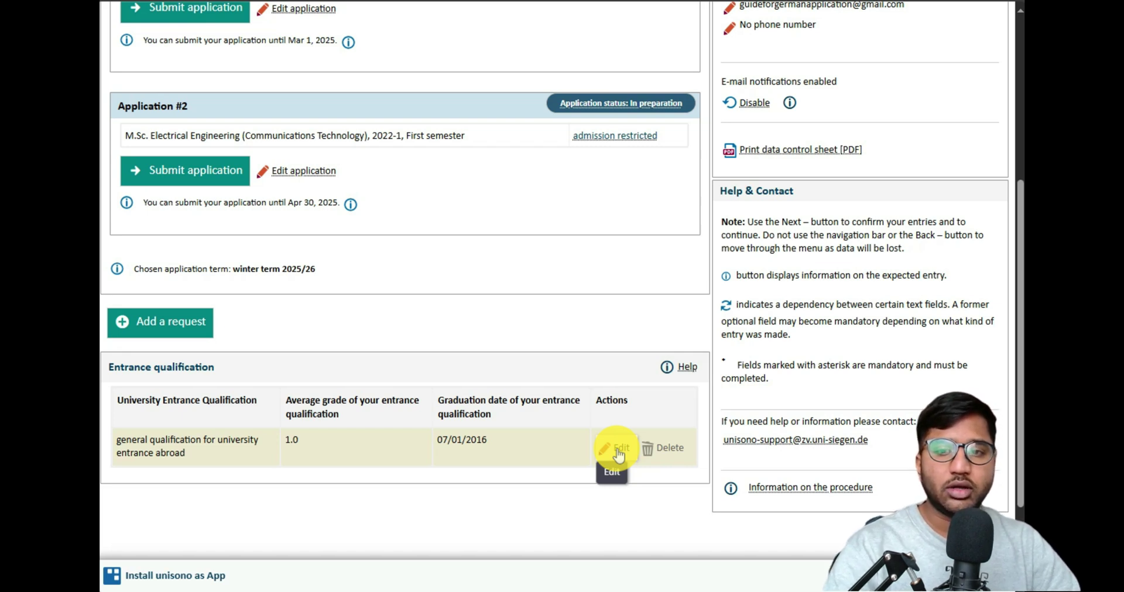
click(306, 177)
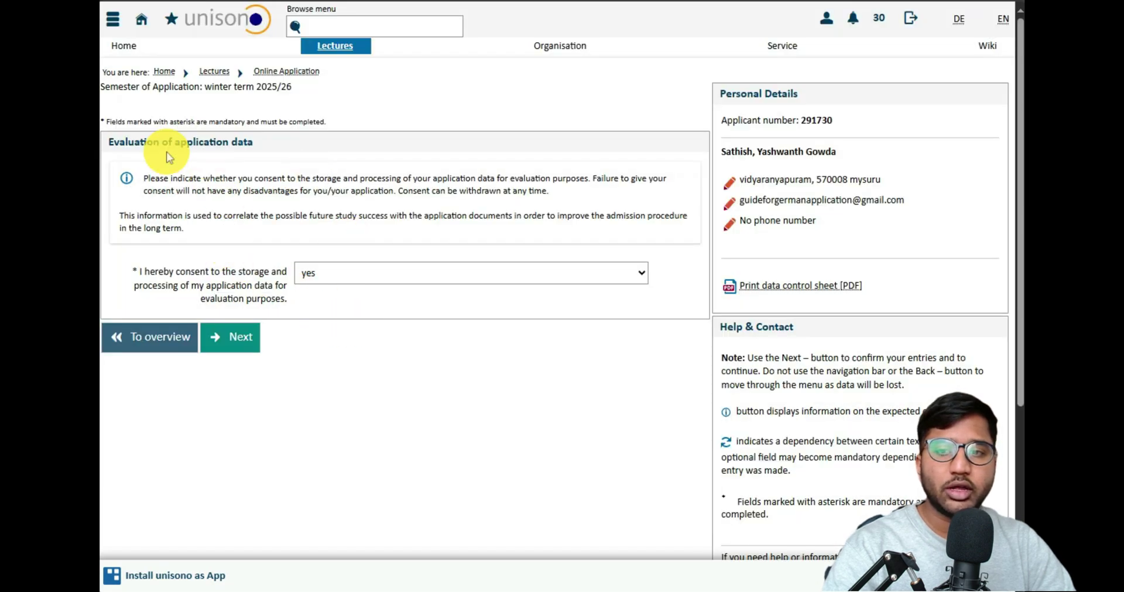
click(249, 338)
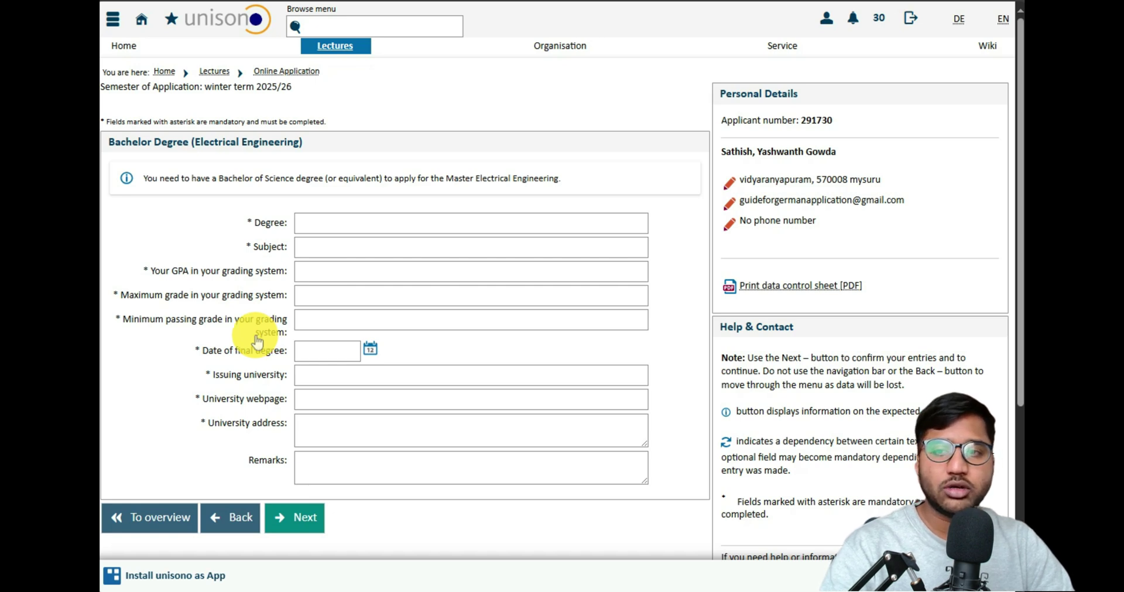
- Return to the overview and open the Entrance qualification row for editing
click(144, 527)
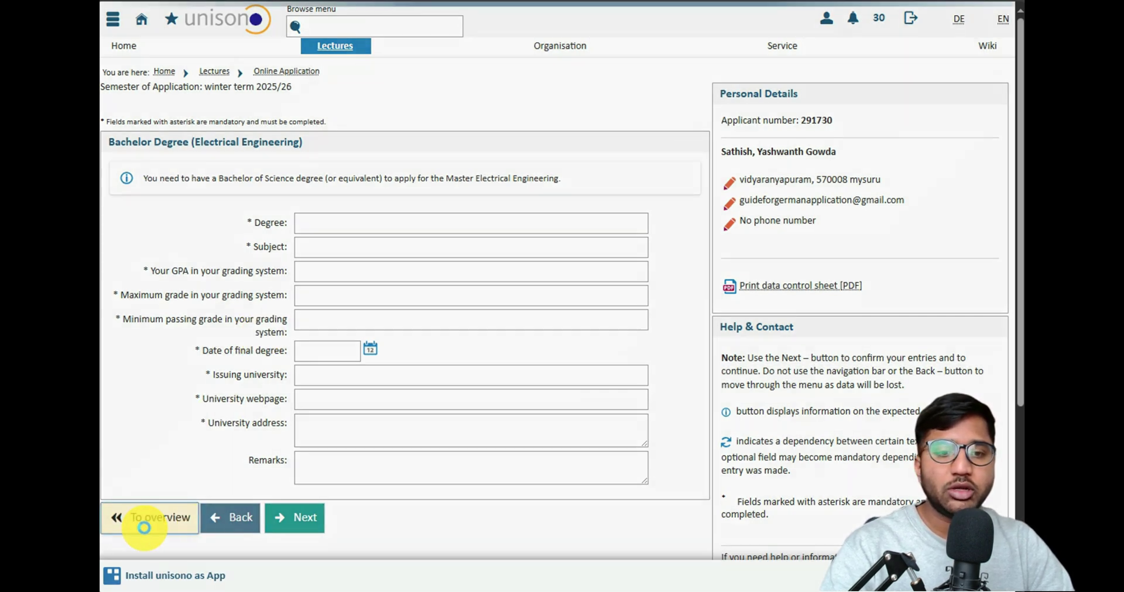
scroll(195, 445, down, 3)
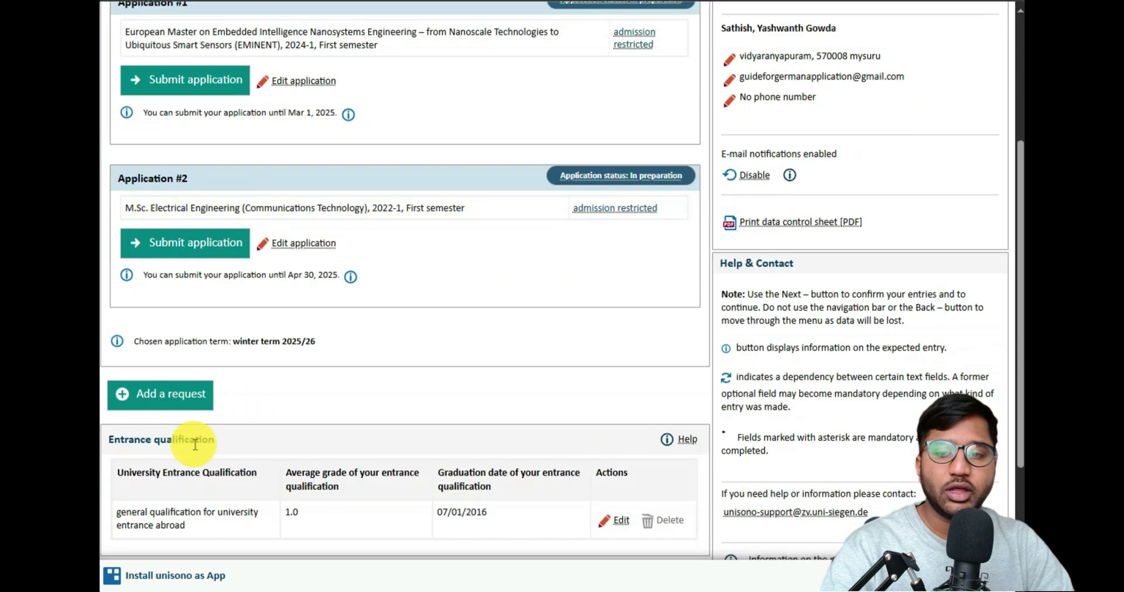
scroll(195, 444, down, 3)
scroll(291, 354, up, 6)
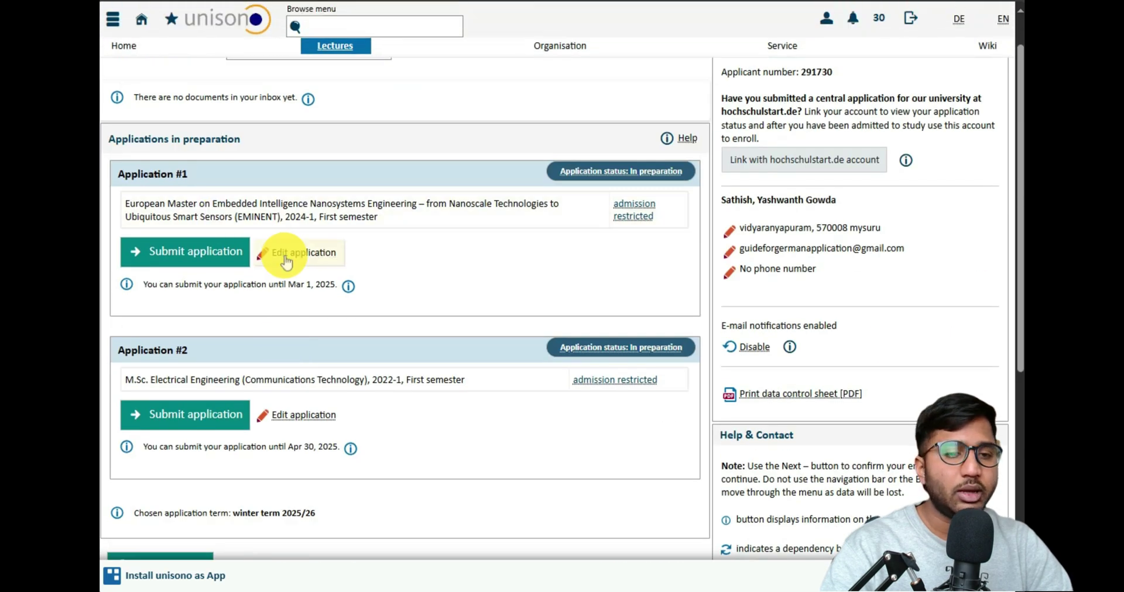
scroll(283, 253, down, 4)
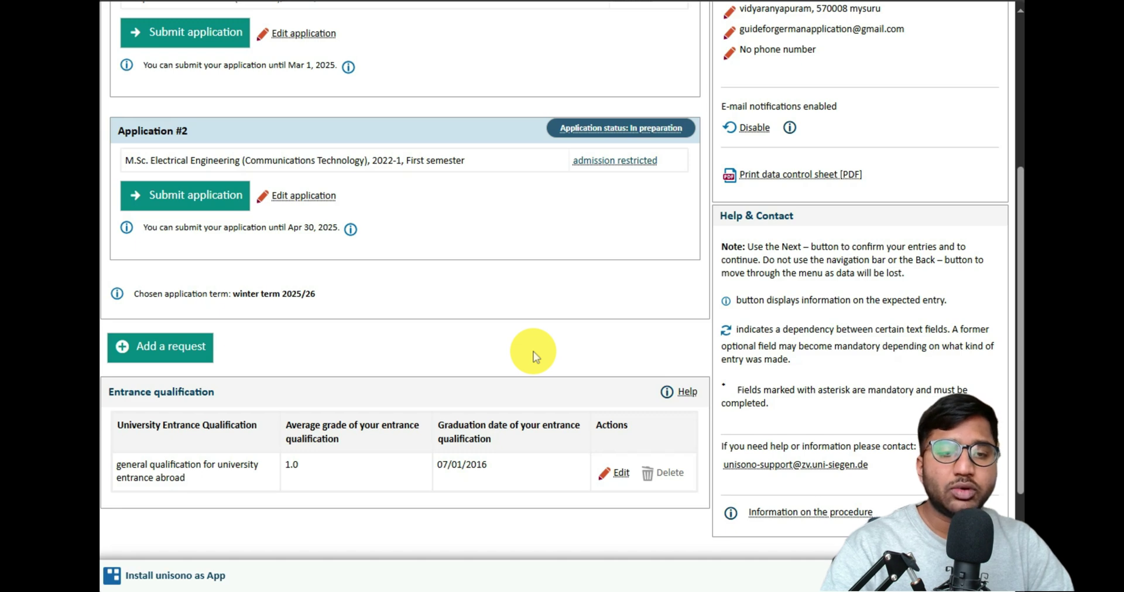
click(607, 479)
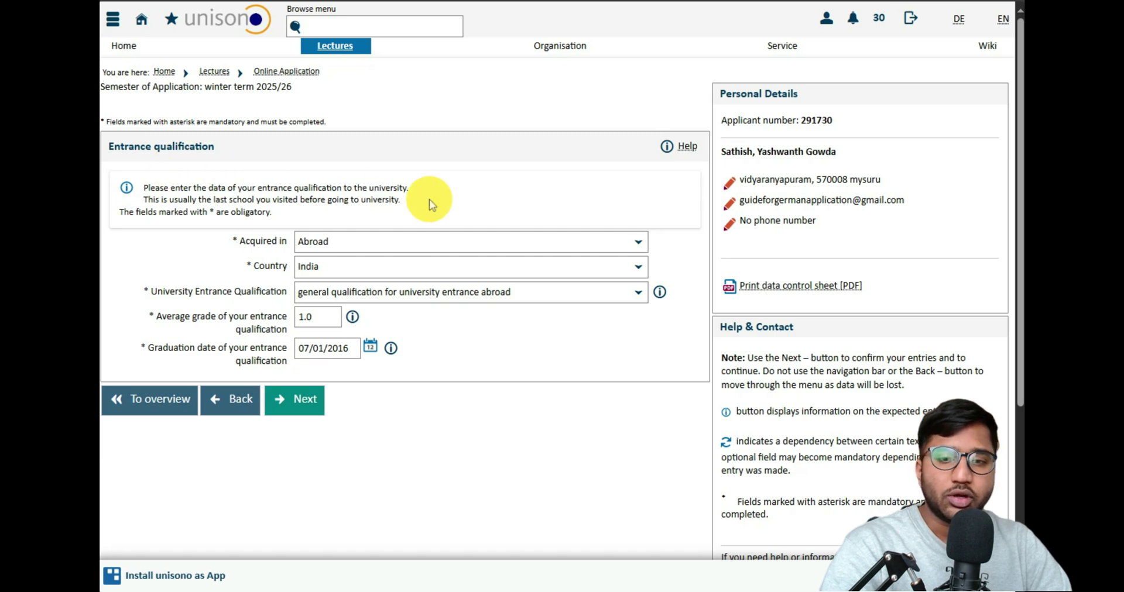
- Review the average-grade help (grades 1–4, enter 1 if unsure), then submit grade 1.0, 07/01/2016
scroll(426, 198, down, 2)
scroll(378, 181, up, 1)
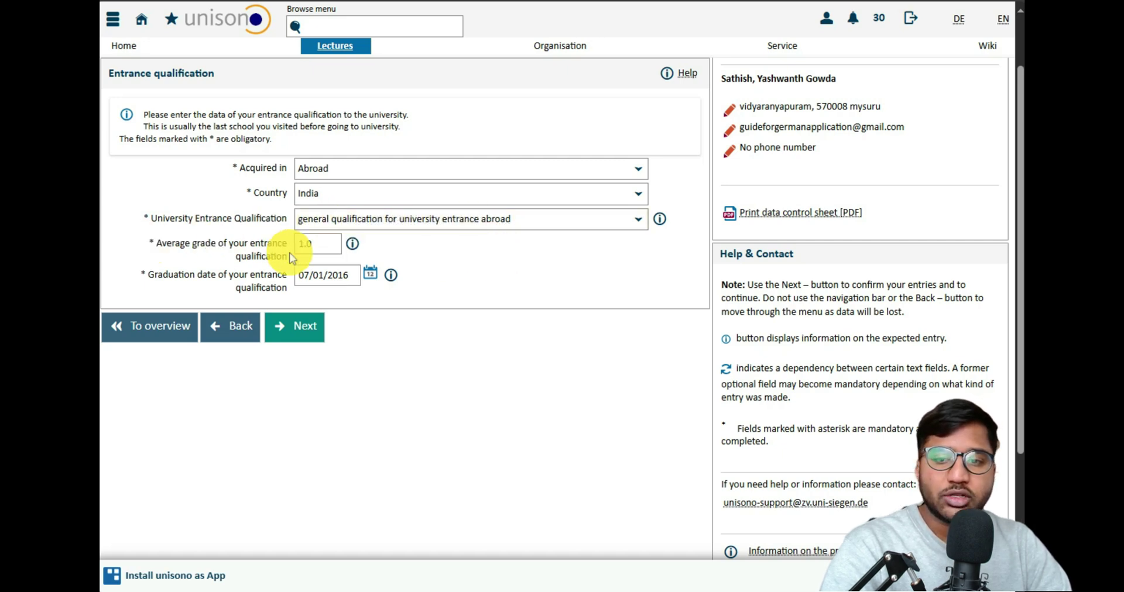
click(352, 244)
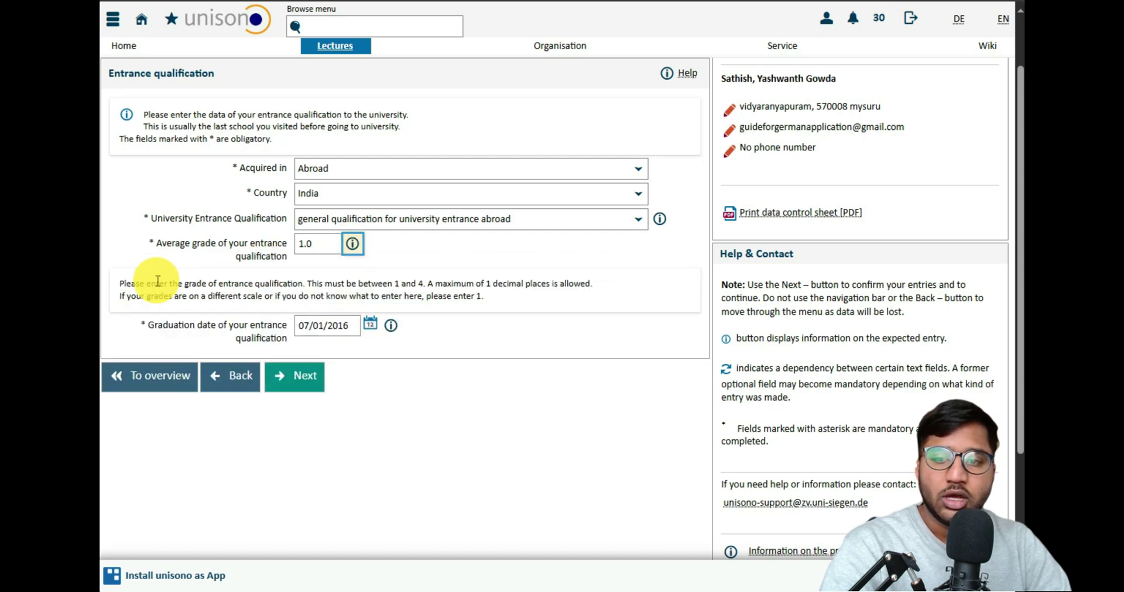
click(325, 284)
drag(325, 285, 426, 286)
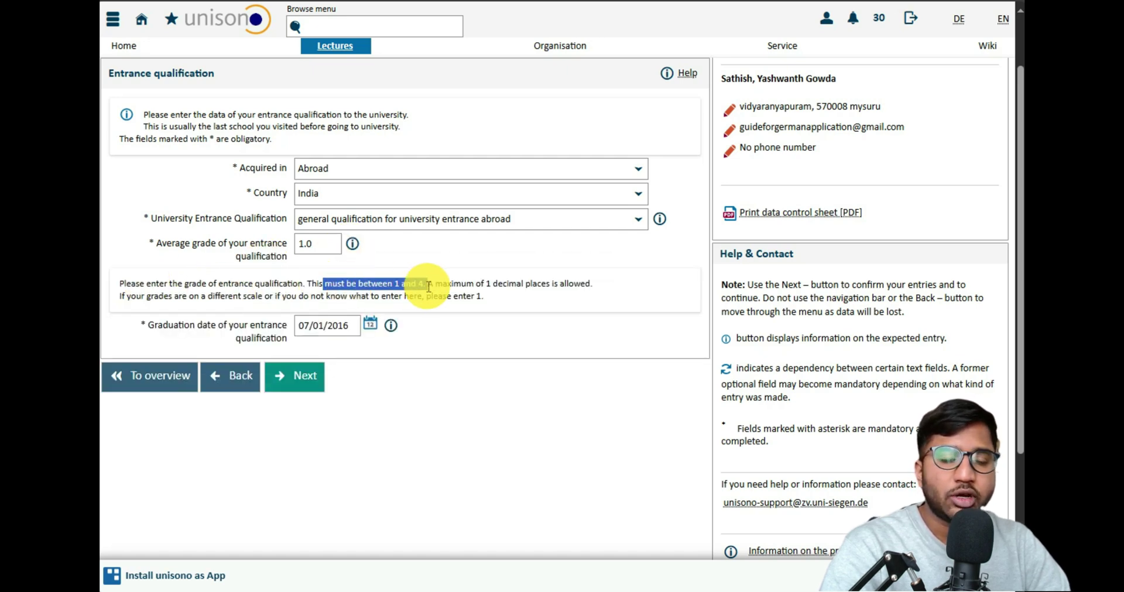
click(536, 310)
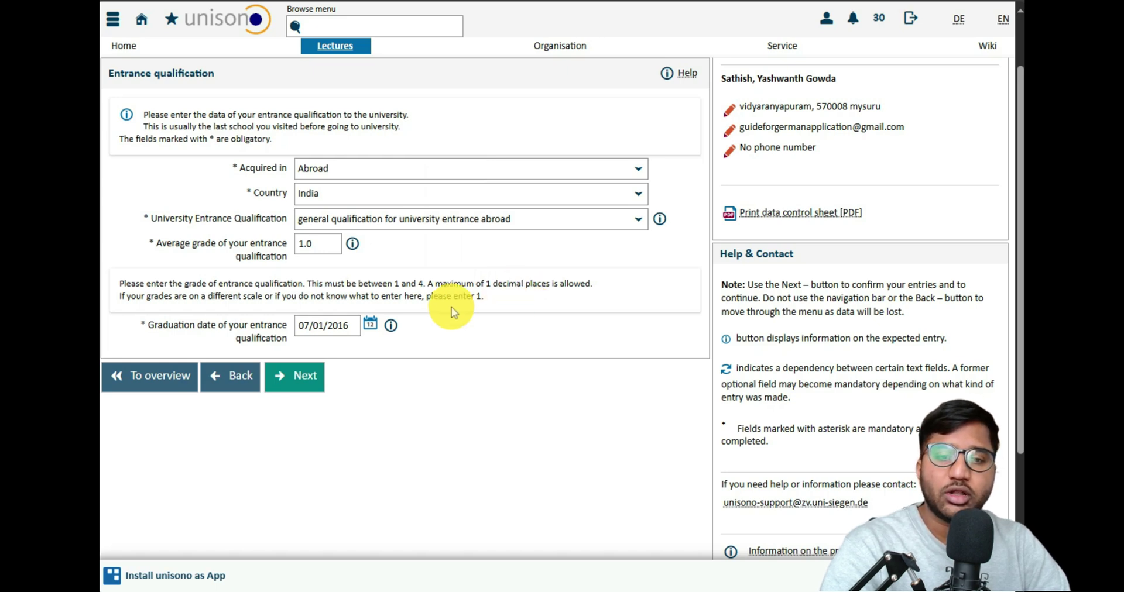
drag(426, 296, 490, 300)
click(472, 313)
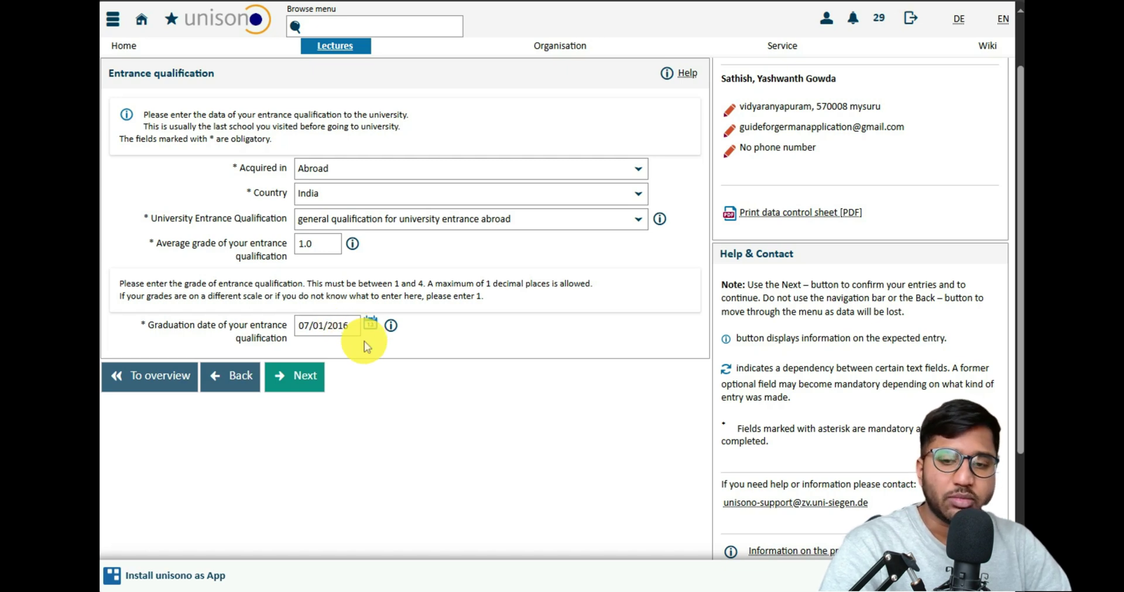
click(298, 378)
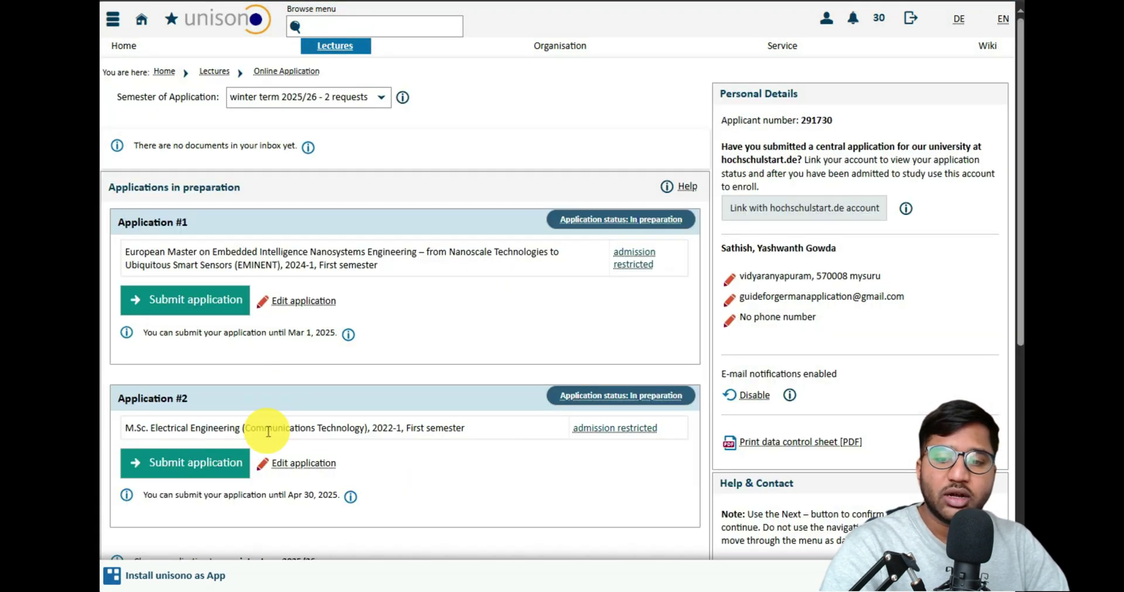
- Edit Application #2, pass the consent page, and scroll through the empty Bachelor Degree fields
click(280, 462)
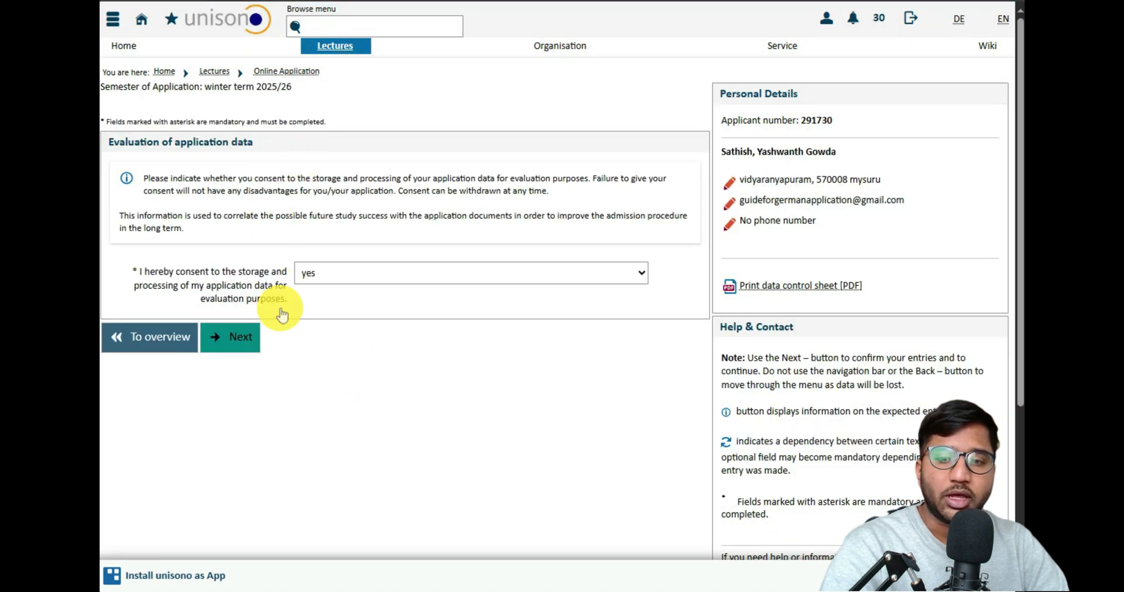
click(240, 338)
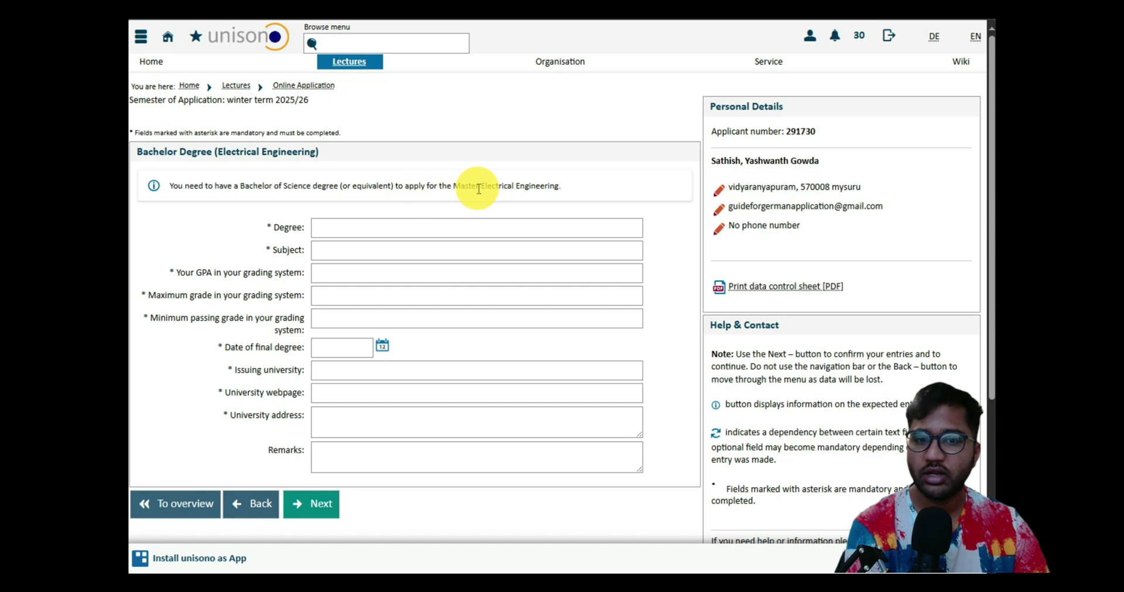
scroll(624, 212, down, 3)
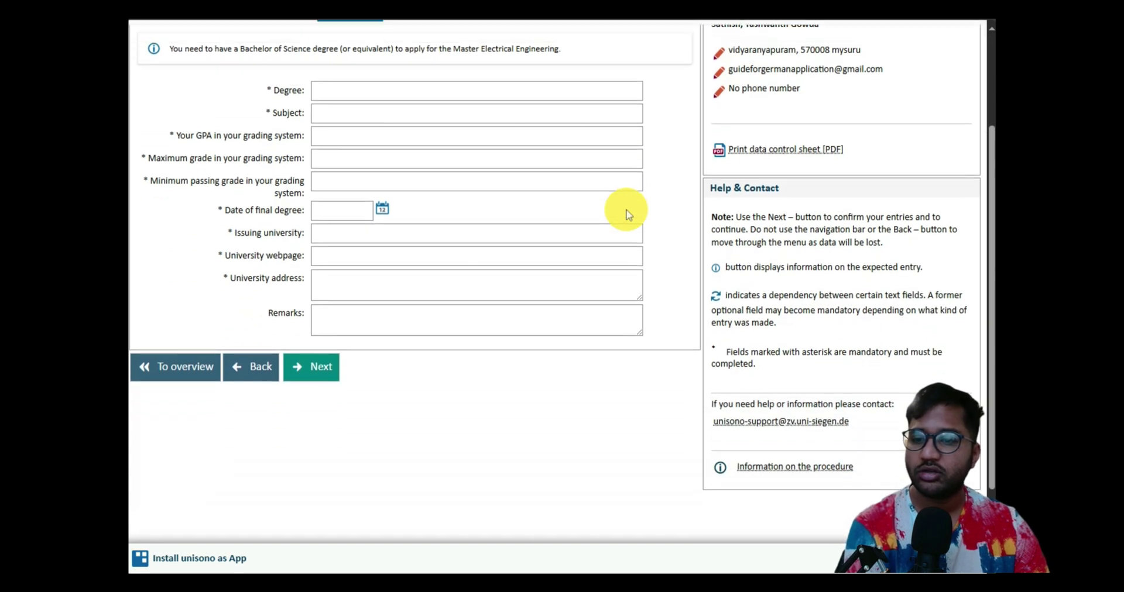
scroll(626, 213, up, 2)
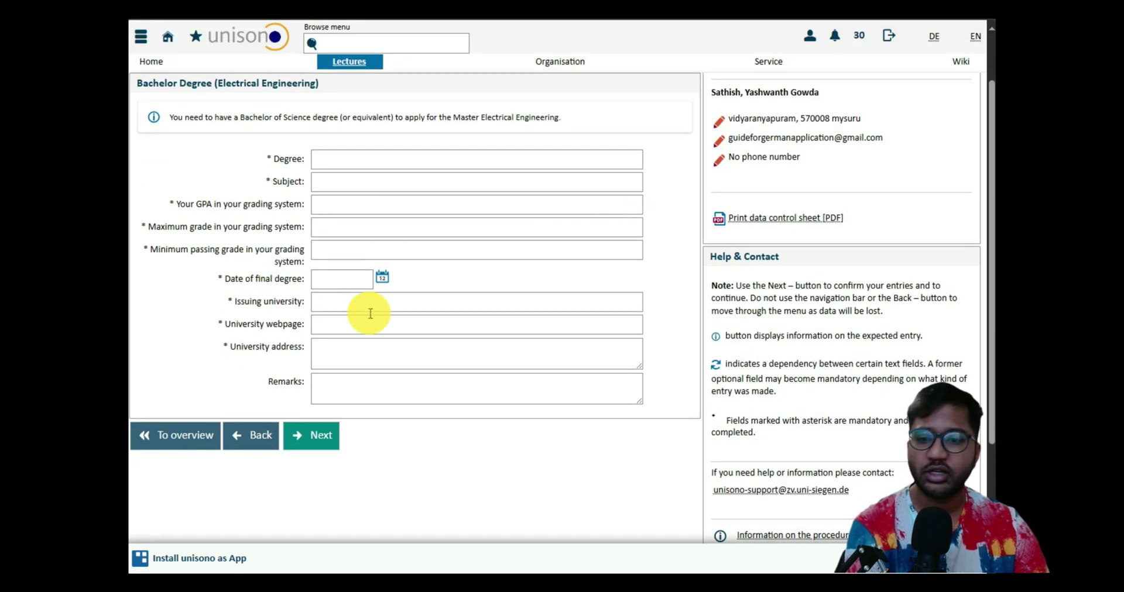
scroll(375, 220, up, 2)
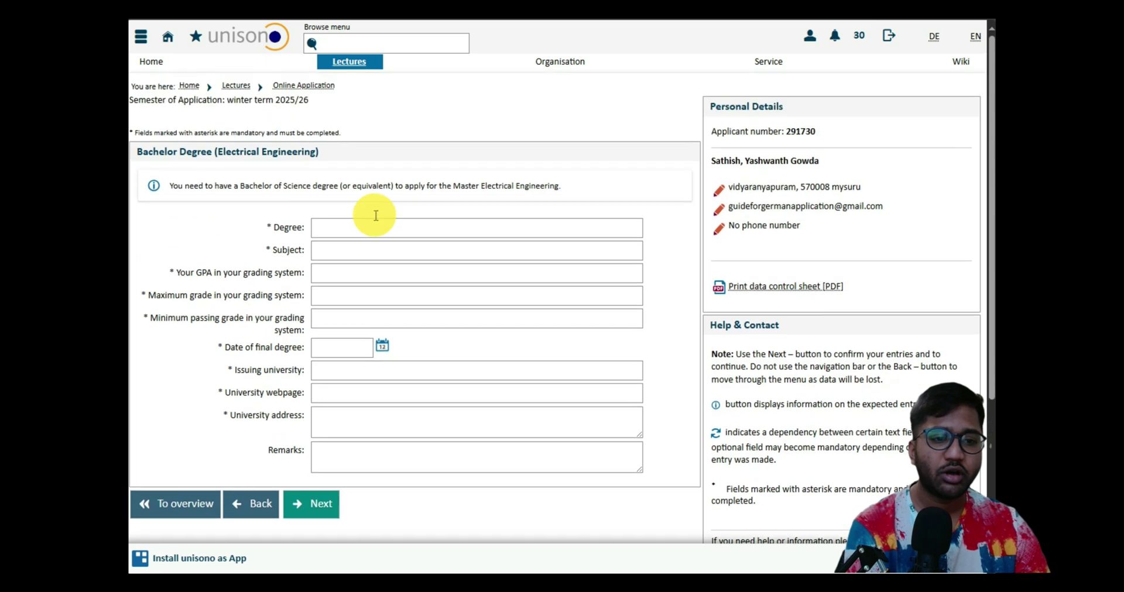